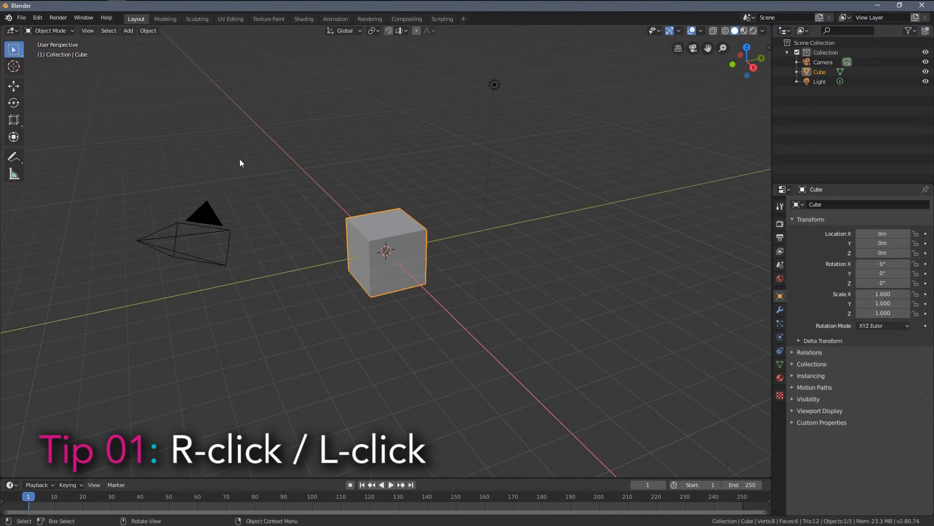
# Step: Deselect the cube, then show the object context menu at several spots in the viewport
pyautogui.click(222, 140)
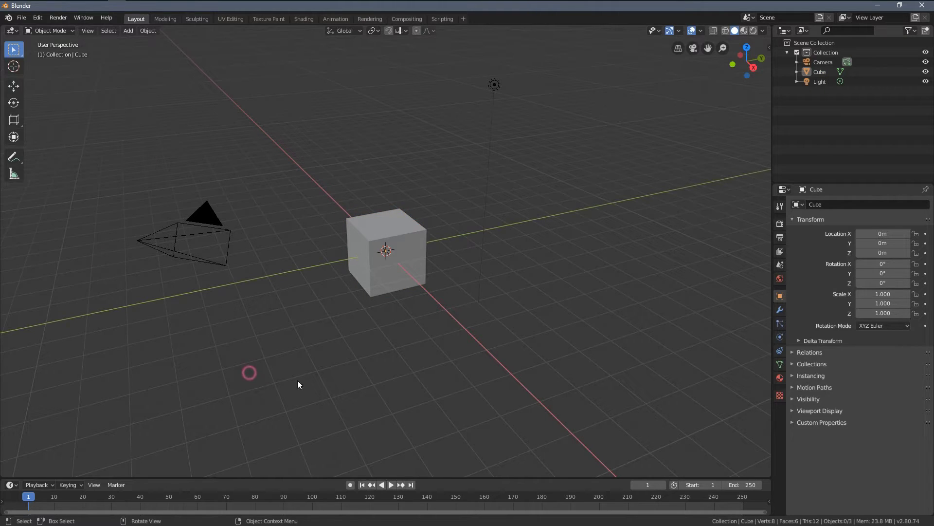
pyautogui.click(599, 306)
pyautogui.click(587, 217)
pyautogui.rightClick(248, 130)
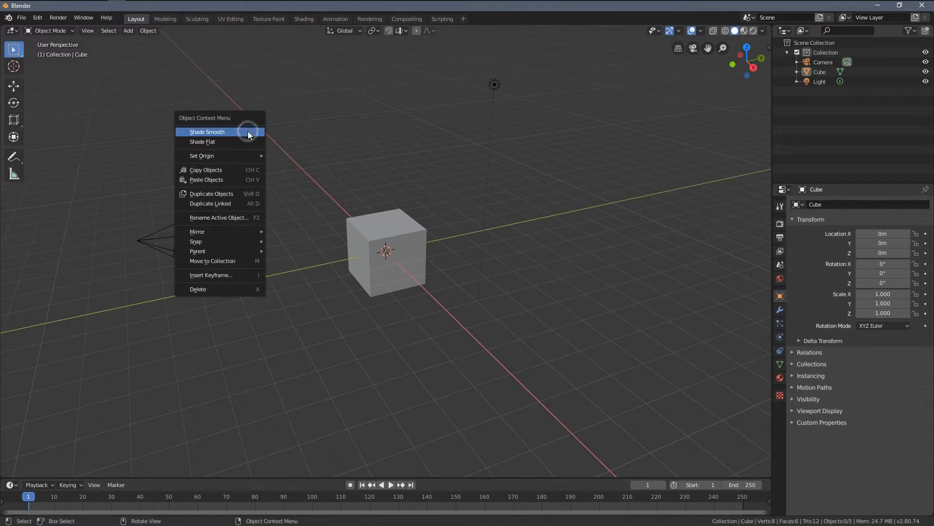
pyautogui.rightClick(385, 145)
pyautogui.rightClick(199, 167)
pyautogui.rightClick(428, 179)
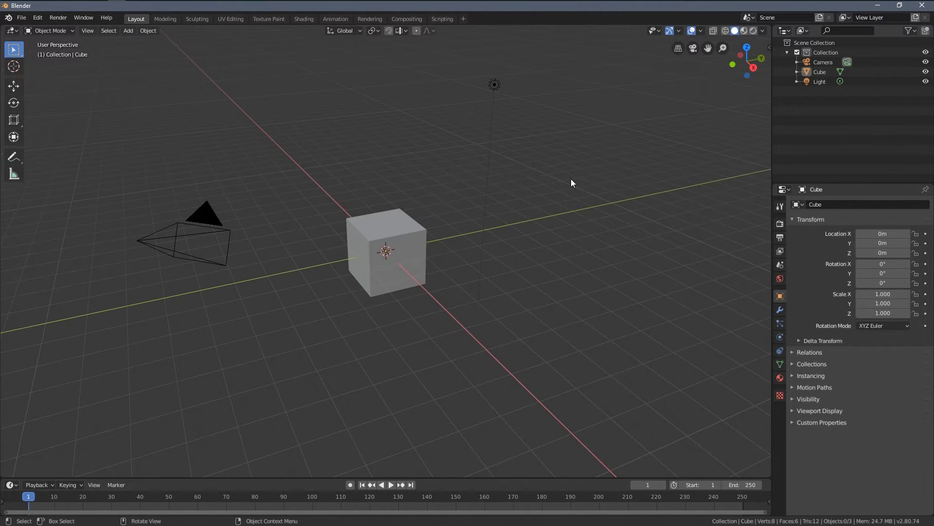
pyautogui.rightClick(554, 148)
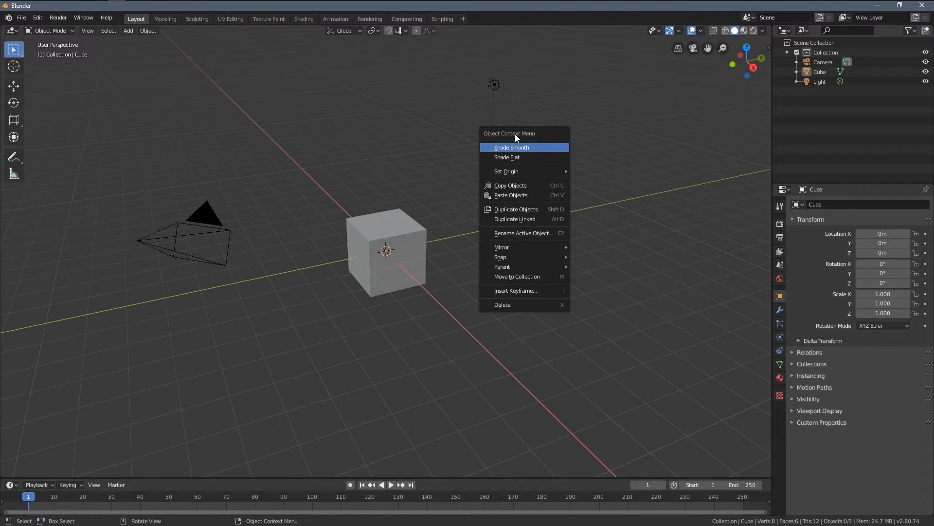
# Step: Select the cube, camera and light in turn, ending with the cube selected
pyautogui.click(396, 220)
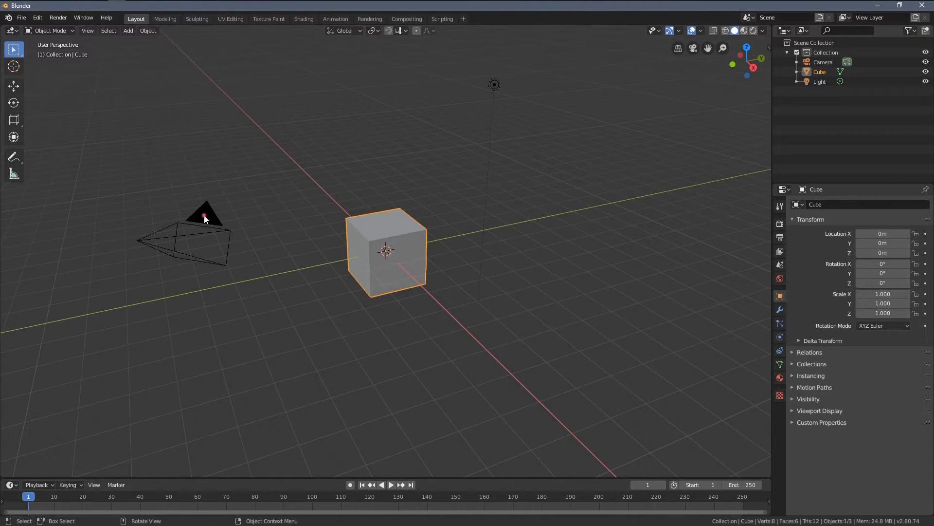
pyautogui.click(205, 218)
pyautogui.click(494, 86)
pyautogui.click(381, 232)
pyautogui.moveTo(427, 200); pyautogui.dragTo(208, 170, button='middle')
pyautogui.moveTo(363, 197); pyautogui.dragTo(425, 218, button='middle')
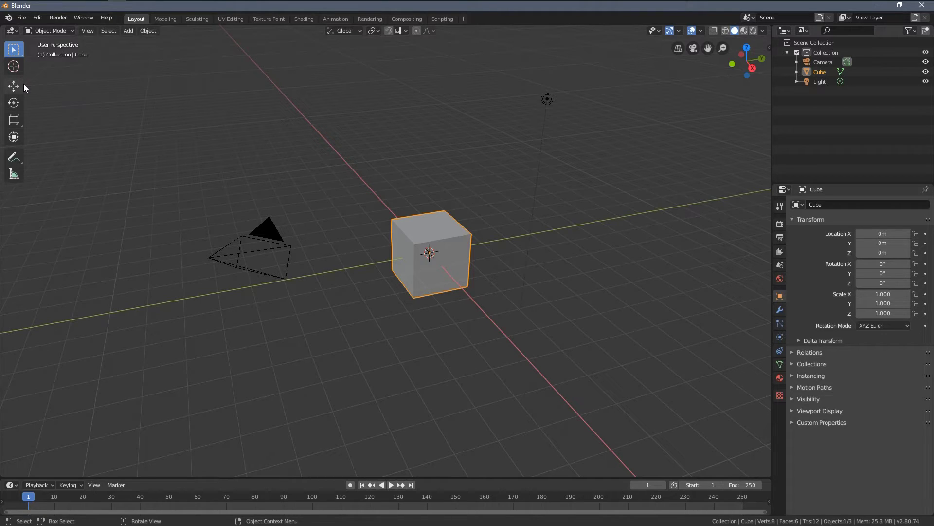
# Step: Widen the toolbar so tool names show, and try the Scale Cage tool
pyautogui.moveTo(24, 82); pyautogui.dragTo(95, 78)
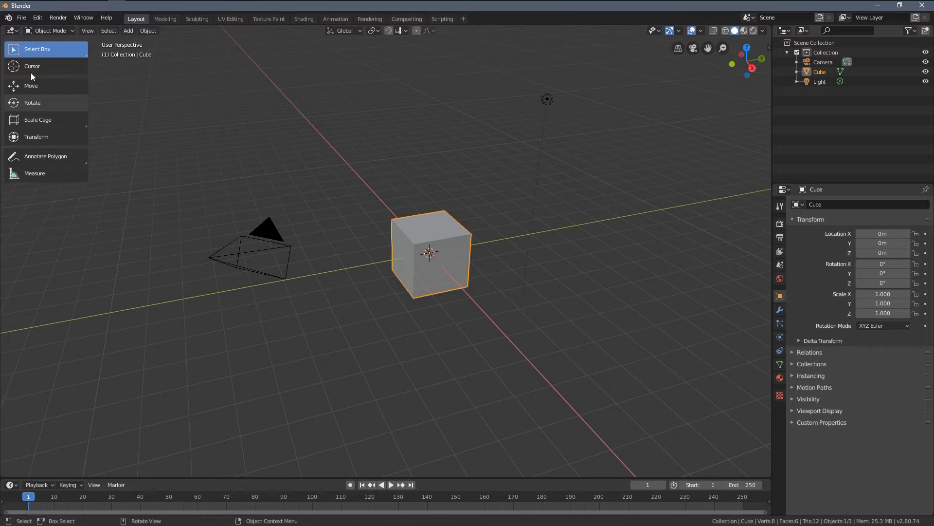
pyautogui.click(42, 125)
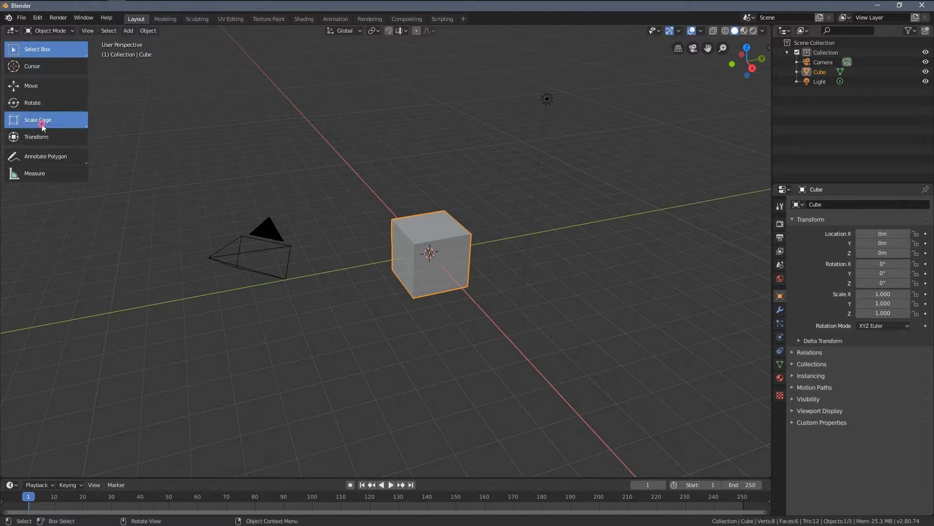
pyautogui.click(42, 49)
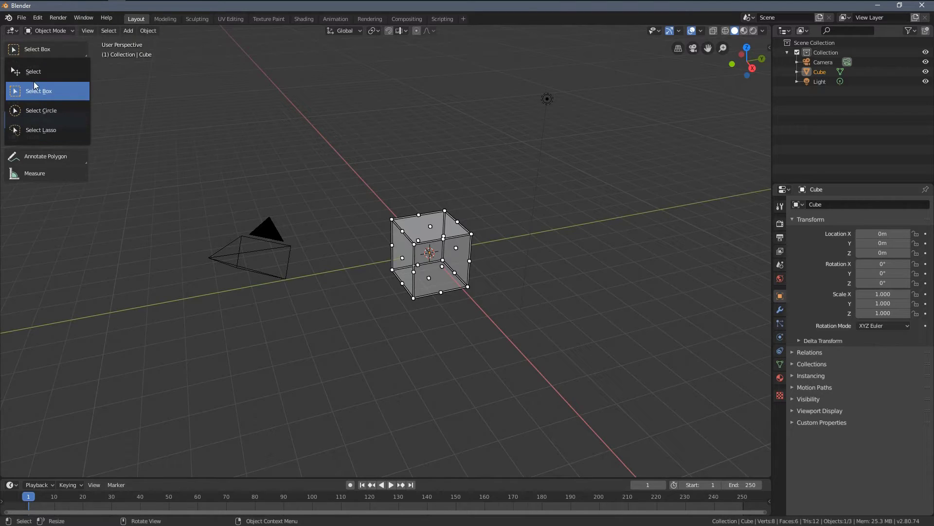
pyautogui.click(33, 84)
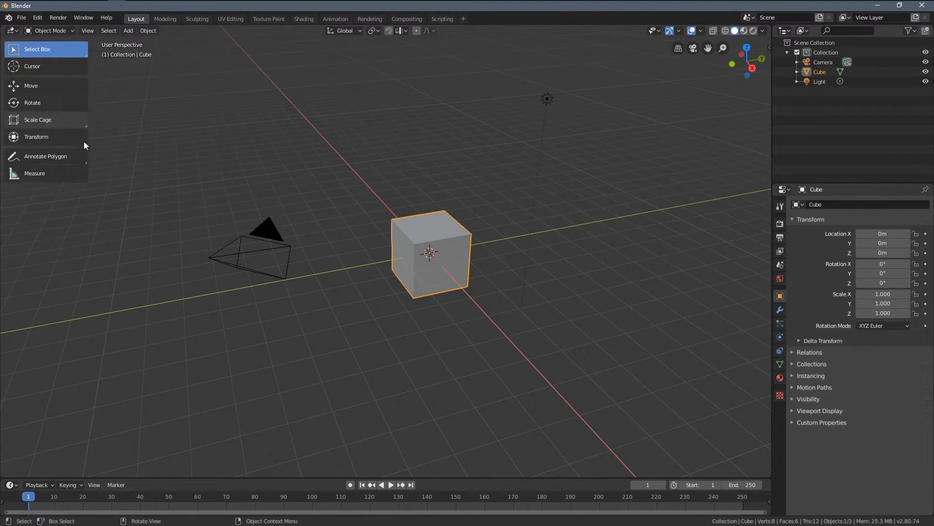
# Step: Try Annotate Polygon, then make Select Box the active tool again
pyautogui.moveTo(65, 157); pyautogui.dragTo(71, 214)
pyautogui.moveTo(343, 206); pyautogui.dragTo(370, 191, button='middle')
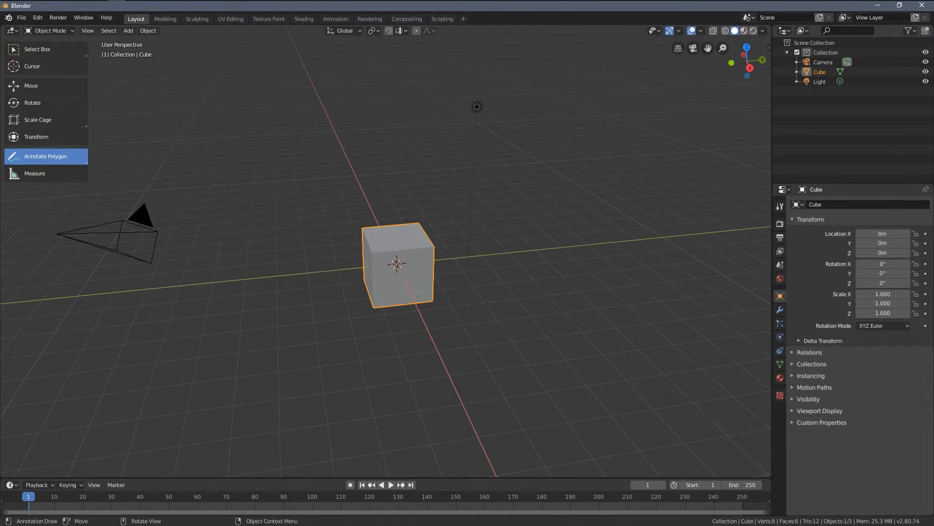
pyautogui.click(34, 48)
pyautogui.rightClick(303, 188)
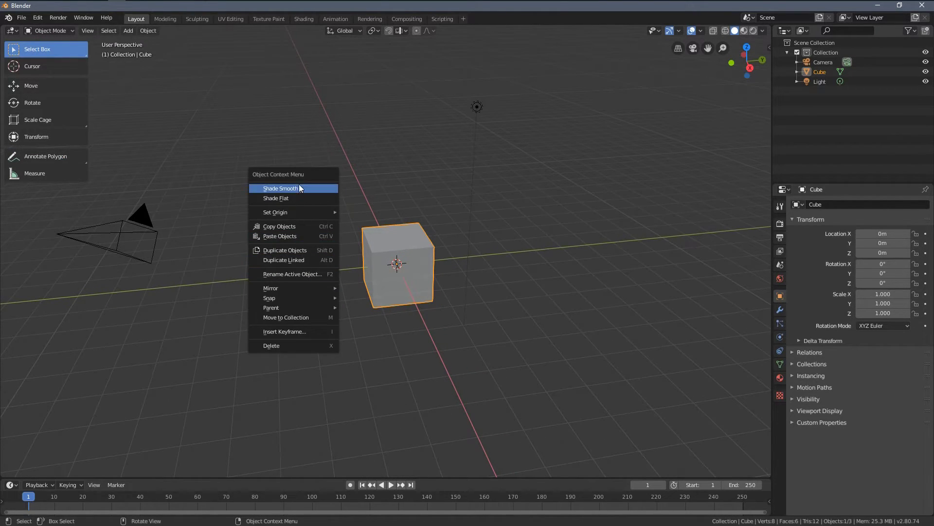
pyautogui.click(347, 294)
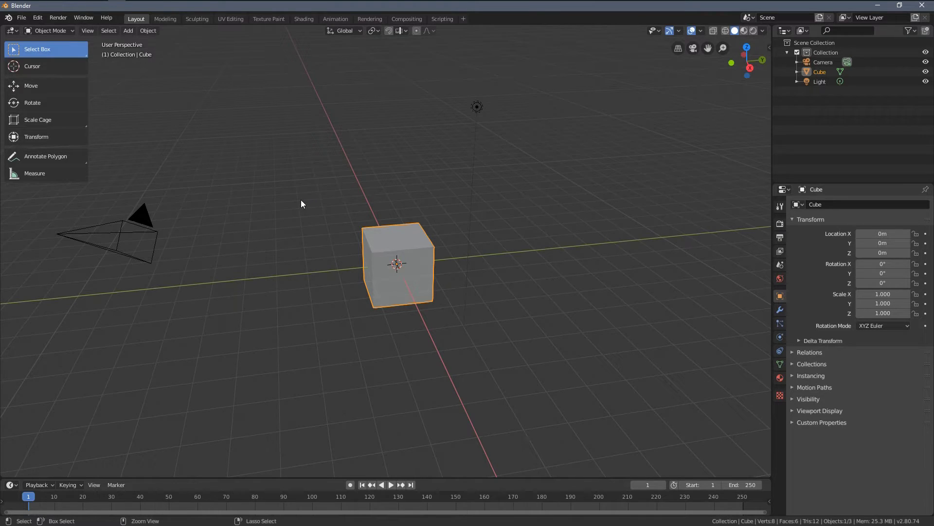
# Step: Put the cube in Sculpt Mode and show the brush radius and strength menu
pyautogui.hotkey('ctrl', 'Tab')
pyautogui.click(296, 256)
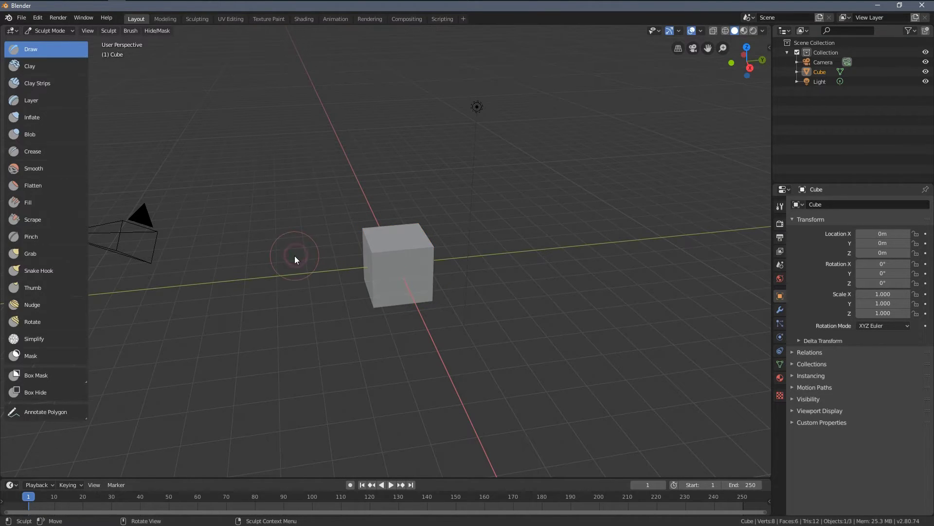
pyautogui.rightClick(294, 201)
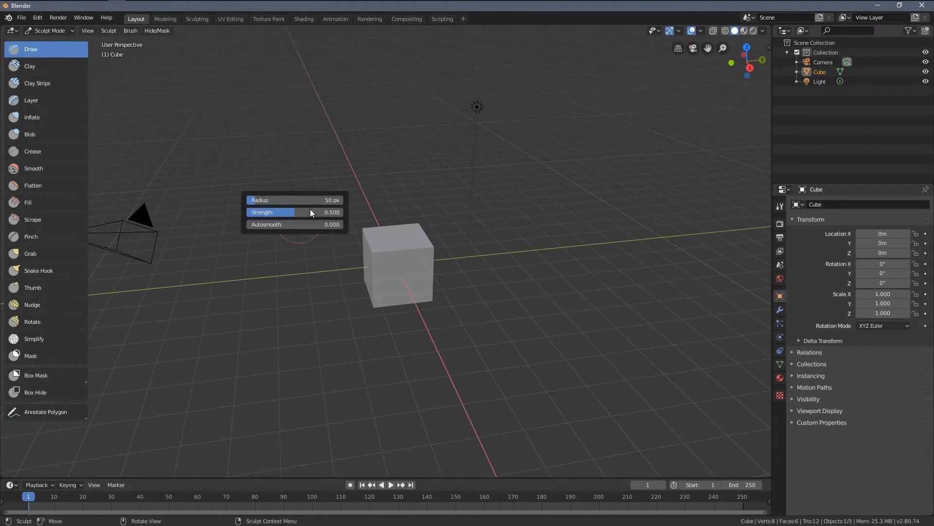
# Step: Switch to Vertex Paint mode and show the paint colour and brush settings
pyautogui.hotkey('ctrl', 'Tab')
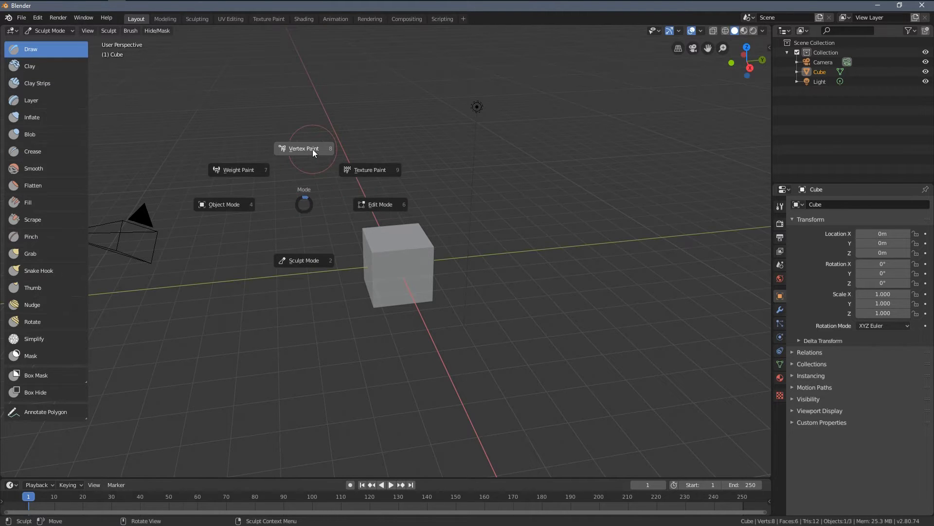
pyautogui.click(313, 149)
pyautogui.rightClick(291, 189)
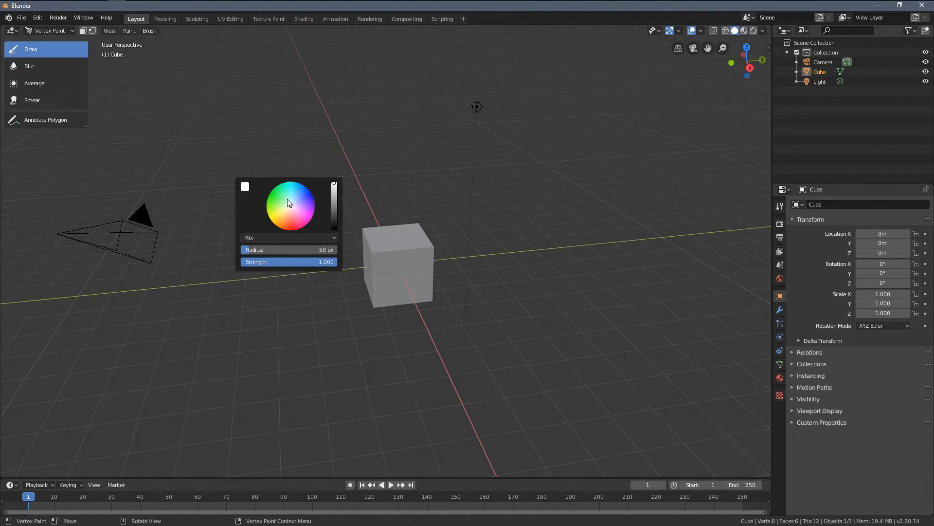
# Step: Switch the cube into Edit Mode and show the vertex editing context menu
pyautogui.hotkey('ctrl', 'Tab')
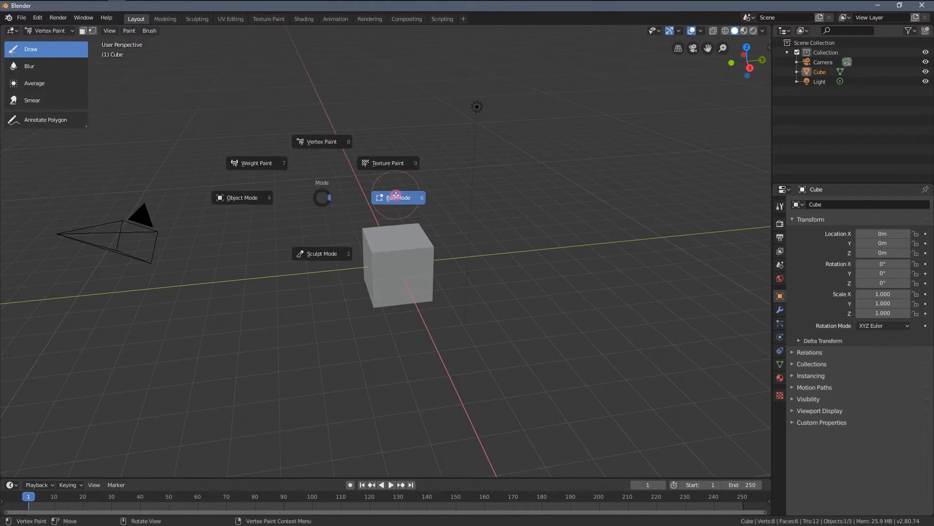
pyautogui.click(397, 196)
pyautogui.rightClick(336, 195)
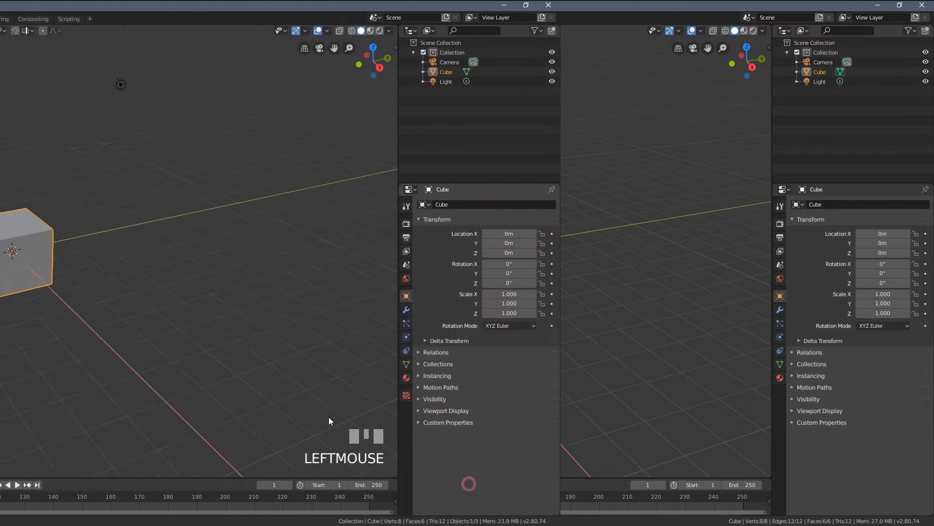
# Step: Select the cube, zoom and orbit the view, then select all objects with A
pyautogui.click(369, 229)
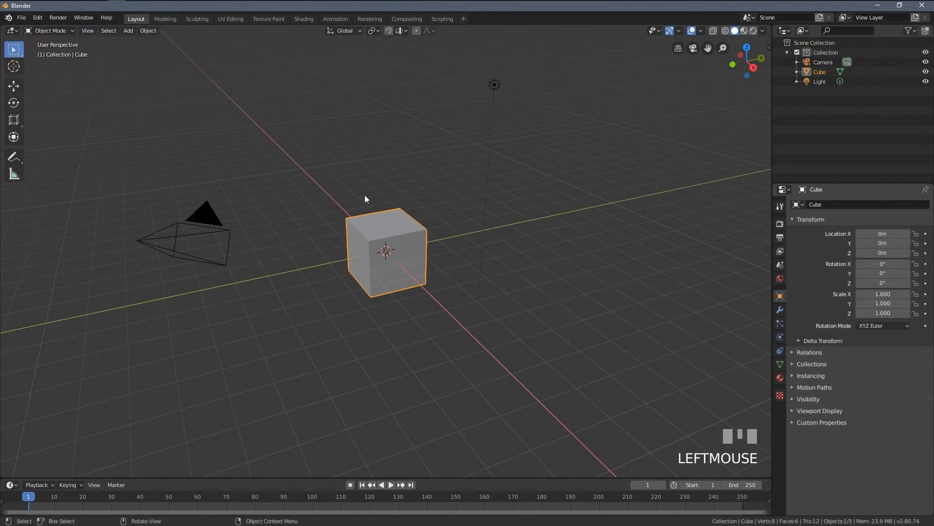
pyautogui.scroll(-2, 404, 192)
pyautogui.scroll(2, 423, 197)
pyautogui.moveTo(433, 198); pyautogui.dragTo(554, 239, button='middle')
pyautogui.keyDown('shift'); pyautogui.scroll(2, 495, 231); pyautogui.keyUp('shift')
pyautogui.scroll(2, 495, 231)
pyautogui.press('a')
# Step: Orbit the scene while toggling Alt+A deselect and A select all, ending with nothing selected
pyautogui.moveTo(466, 180); pyautogui.dragTo(497, 211, button='middle')
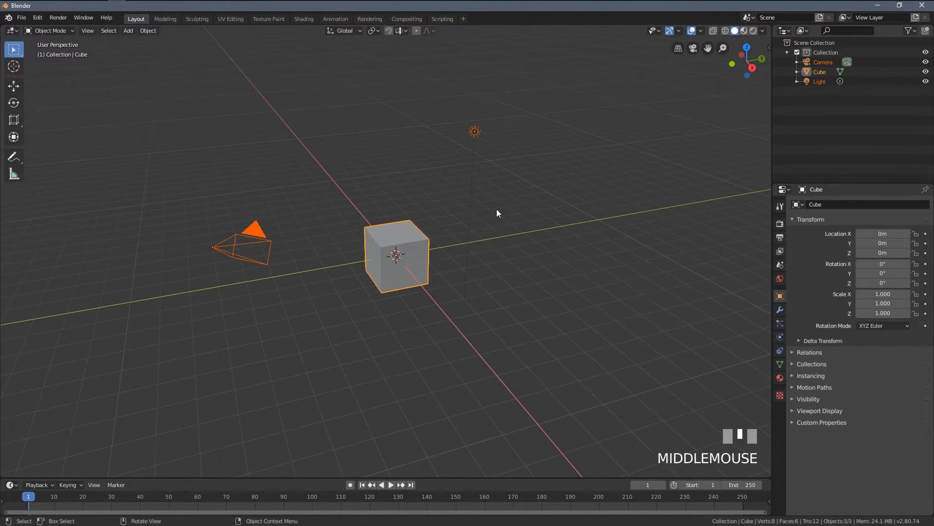
pyautogui.moveTo(549, 246); pyautogui.dragTo(497, 205, button='middle')
pyautogui.moveTo(526, 238); pyautogui.dragTo(371, 189, button='middle')
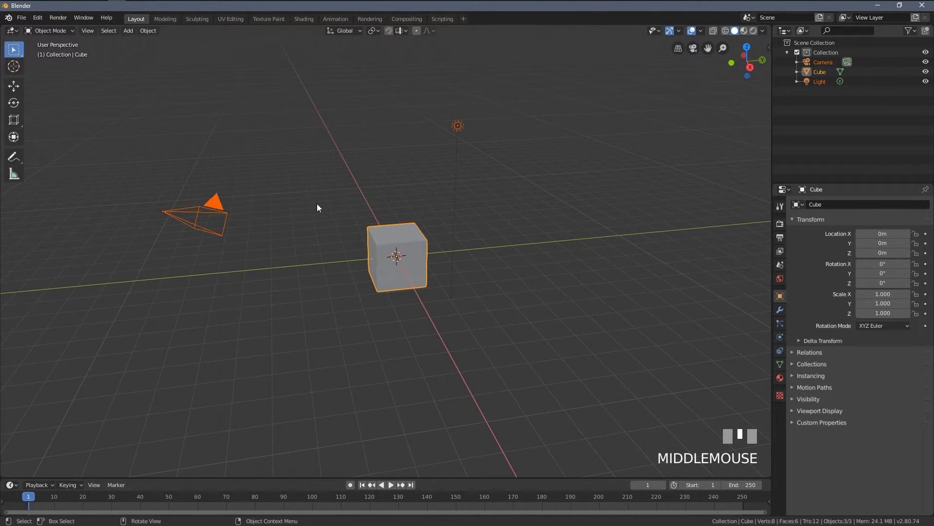
pyautogui.moveTo(317, 203); pyautogui.dragTo(351, 227, button='middle')
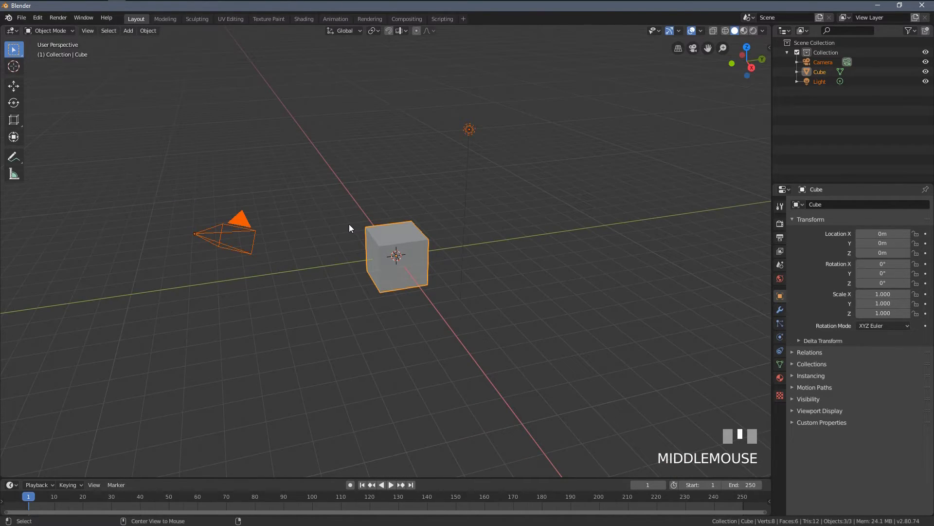
pyautogui.hotkey('alt', 'a')
pyautogui.press('a')
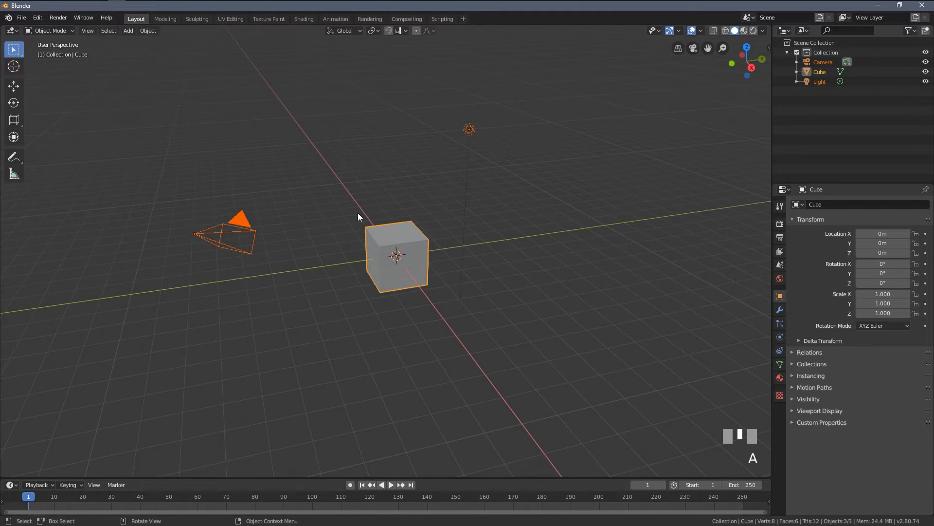
pyautogui.moveTo(358, 213); pyautogui.dragTo(314, 223, button='middle')
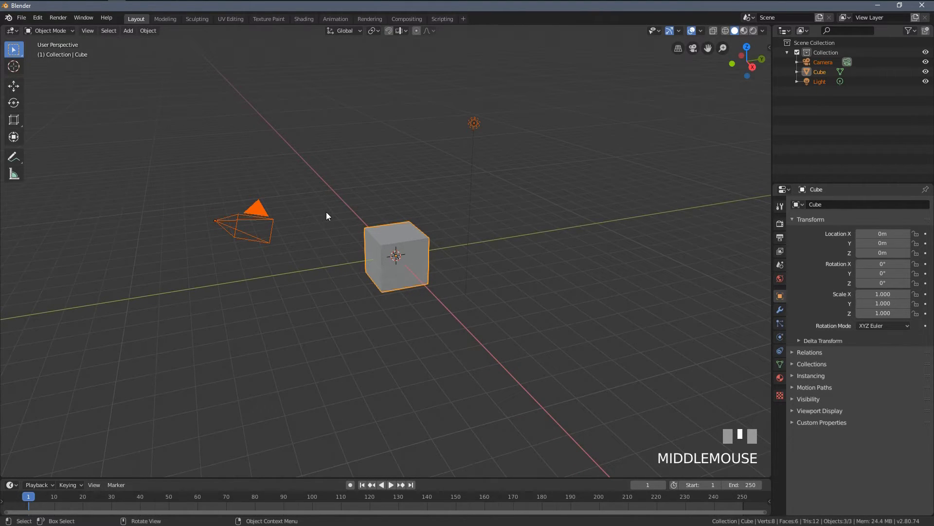
pyautogui.hotkey('alt', 'a')
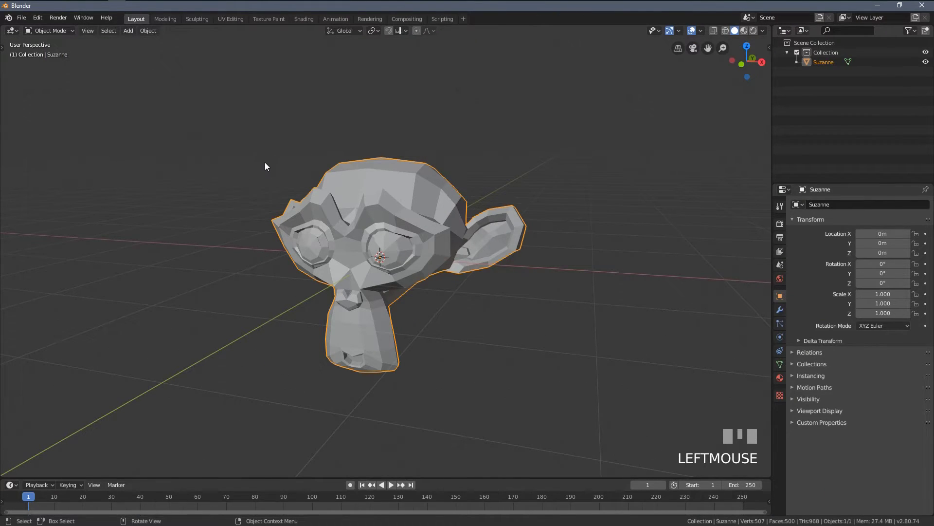
# Step: Toggle the tool panel on and off with T, leaving it hidden
pyautogui.moveTo(265, 166)
pyautogui.mouseDown(button='middle')
pyautogui.moveTo(281, 163)
pyautogui.moveTo(275, 173)
pyautogui.moveTo(263, 170)
pyautogui.mouseUp(button='middle')
pyautogui.press('t')
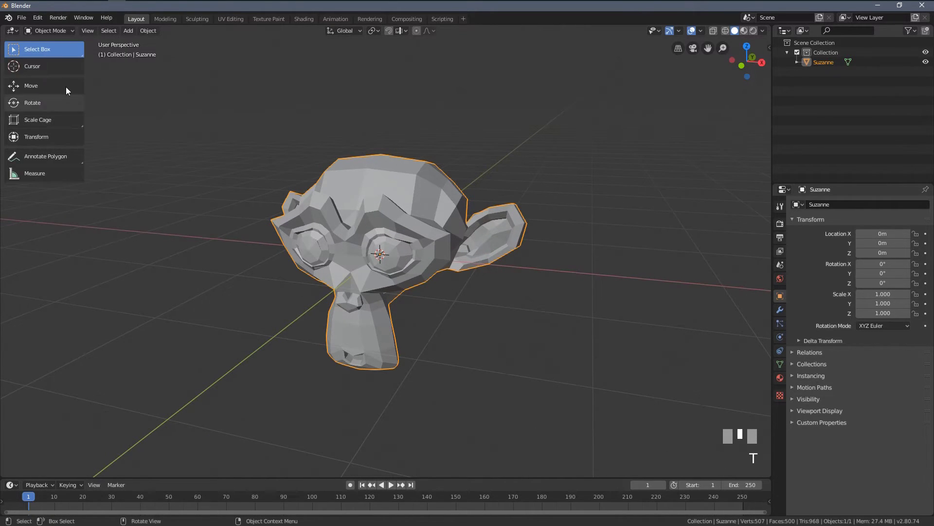
pyautogui.press('t')
pyautogui.press('t')
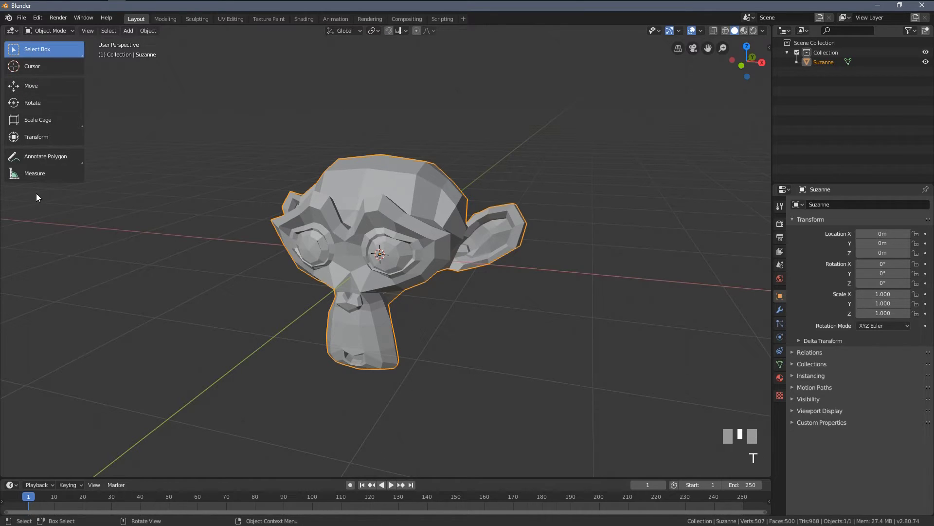
pyautogui.press('t')
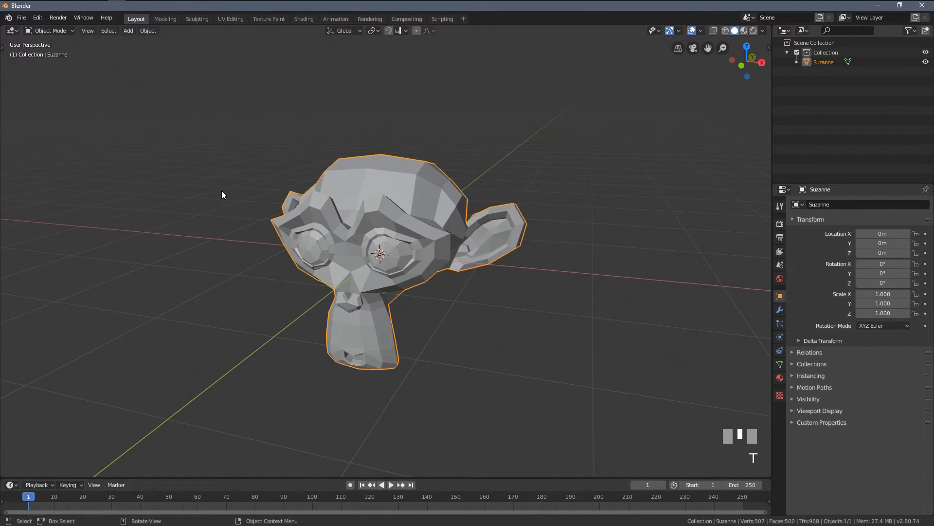
# Step: Shade Suzanne smooth, then return it to flat shading
pyautogui.moveTo(221, 191); pyautogui.dragTo(203, 186, button='middle')
pyautogui.rightClick(204, 185)
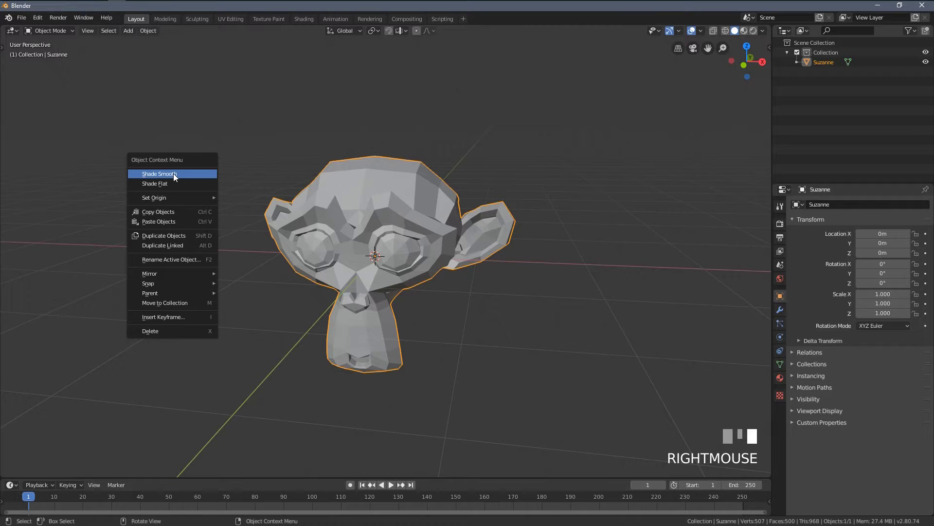
pyautogui.click(170, 175)
pyautogui.rightClick(201, 171)
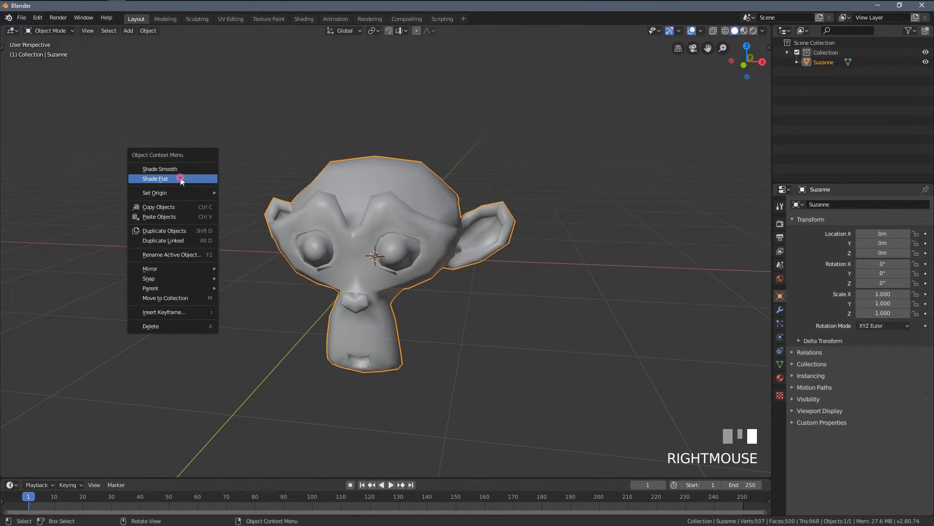
pyautogui.click(168, 183)
# Step: Show Suzanne's context menu with the Set Origin submenu expanded
pyautogui.moveTo(162, 178); pyautogui.dragTo(188, 170, button='middle')
pyautogui.rightClick(180, 173)
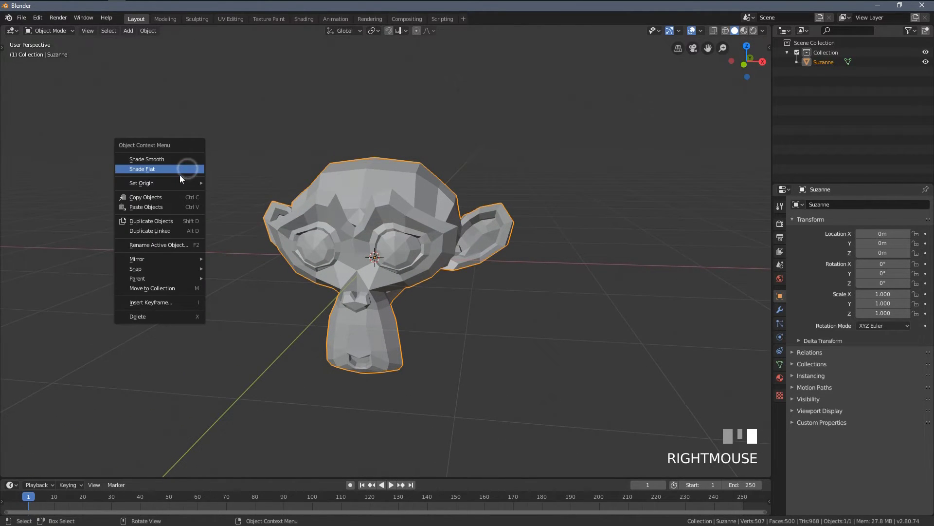
pyautogui.moveTo(142, 184)
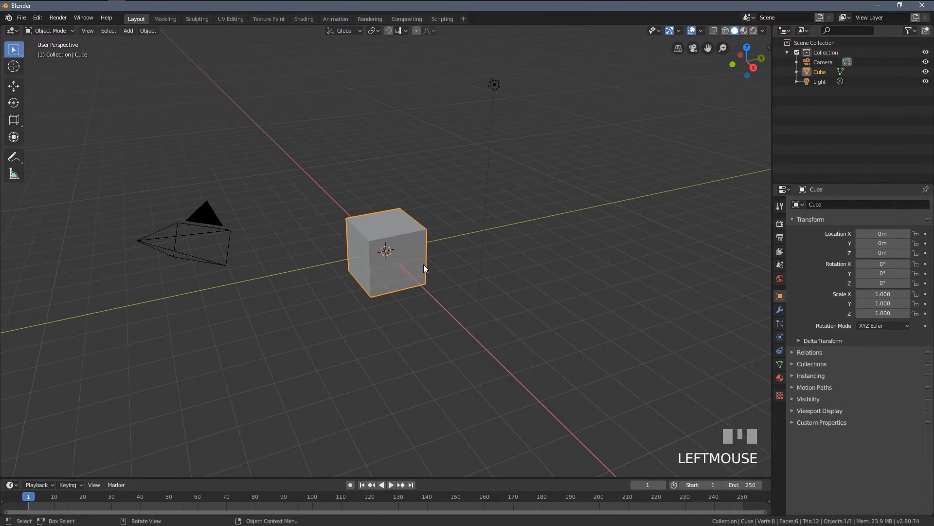
# Step: Zoom out on the cube scene and start the animation playing
pyautogui.moveTo(424, 264); pyautogui.dragTo(304, 206, button='middle')
pyautogui.scroll(-2, 445, 238)
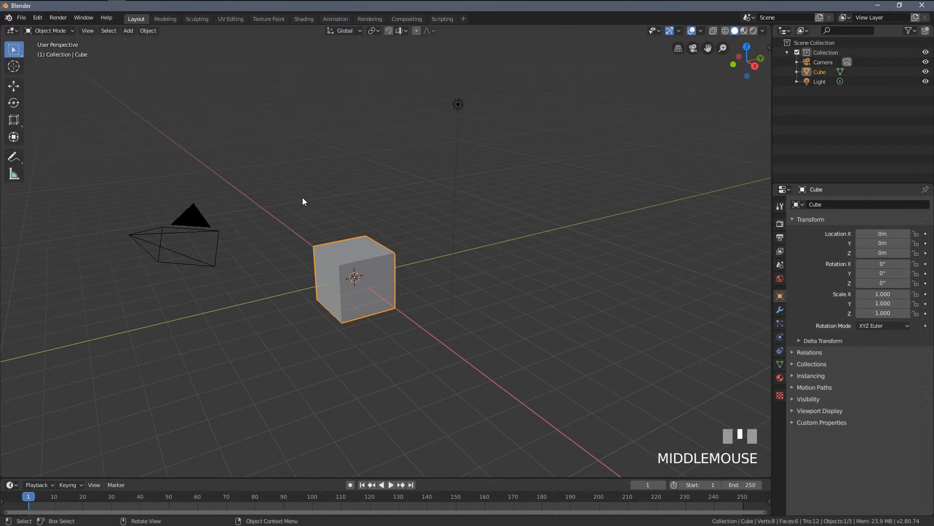
pyautogui.press('space')
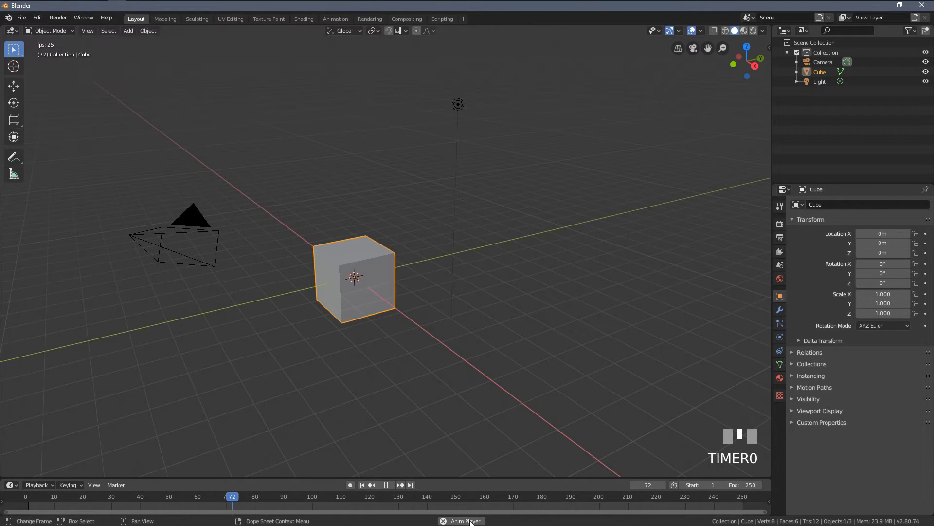
pyautogui.moveTo(378, 250)
pyautogui.mouseDown(button='middle')
pyautogui.moveTo(365, 253)
pyautogui.moveTo(371, 245)
pyautogui.mouseUp(button='middle')
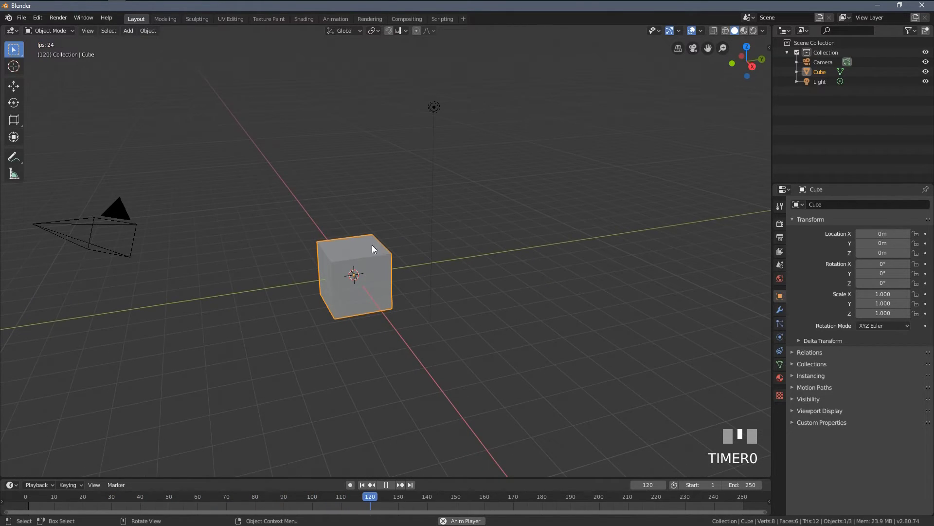
# Step: Stop playback at frame 124 and bring up the F3 operator search list
pyautogui.press('space')
pyautogui.moveTo(308, 224); pyautogui.dragTo(361, 223, button='middle')
pyautogui.press('F3')
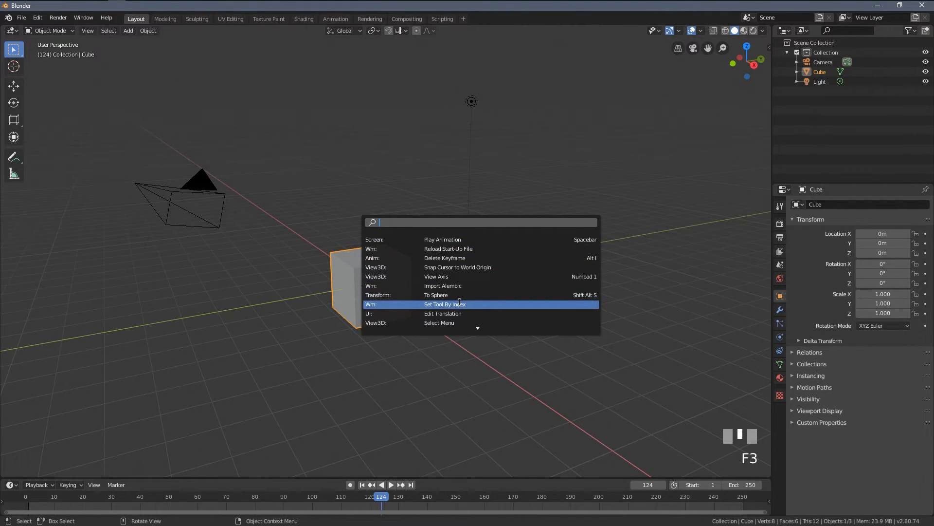
pyautogui.click(317, 232)
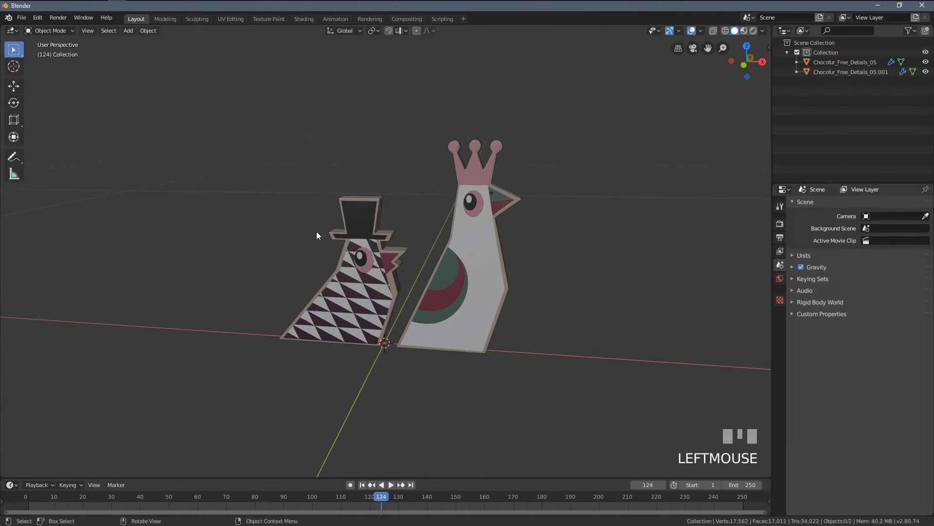
# Step: Try the Ctrl+Up/Down and Ctrl+Left/Right shortcuts on the view of the two chickens
pyautogui.moveTo(317, 232); pyautogui.dragTo(374, 241, button='middle')
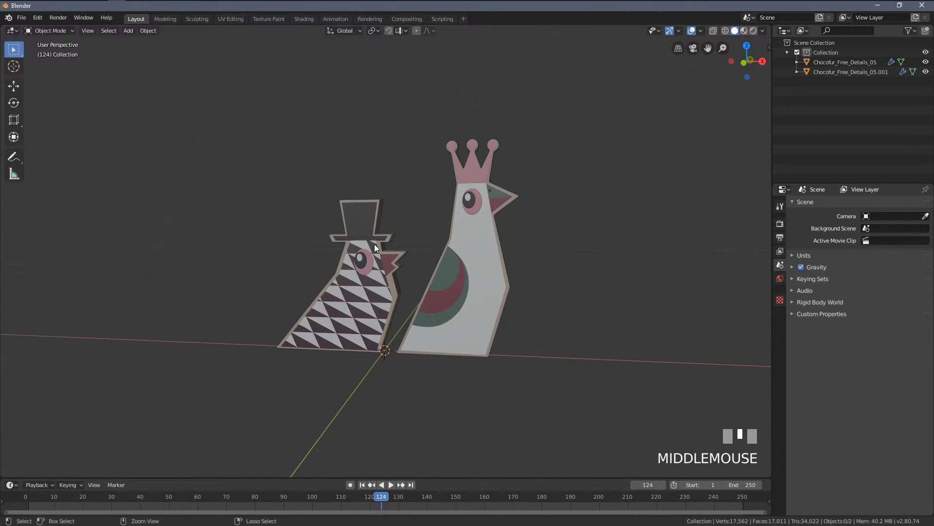
pyautogui.hotkey('ctrl', 'Up')
pyautogui.hotkey('ctrl', 'Down')
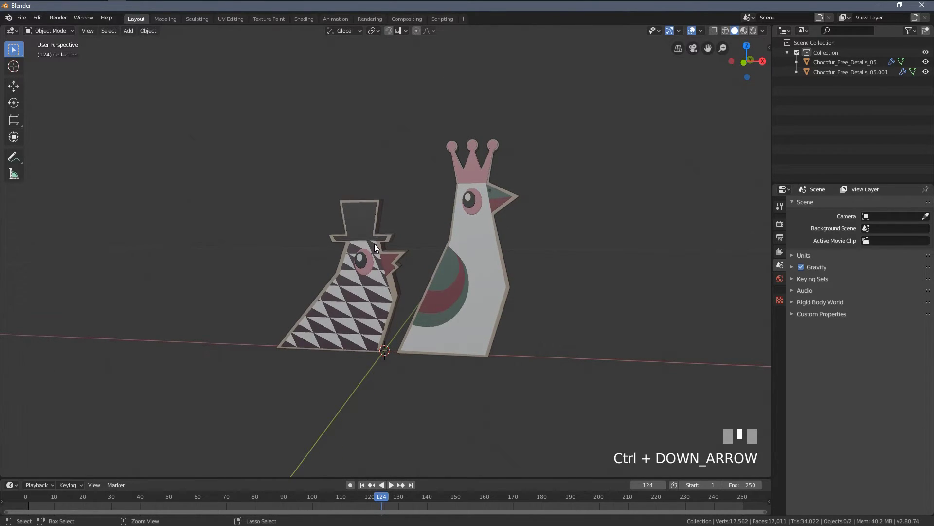
pyautogui.hotkey('ctrl', 'Up')
pyautogui.hotkey('ctrl', 'Down')
pyautogui.hotkey('ctrl', 'Up')
pyautogui.hotkey('ctrl', 'Down')
pyautogui.hotkey('ctrl', 'Left')
pyautogui.hotkey('ctrl', 'Right')
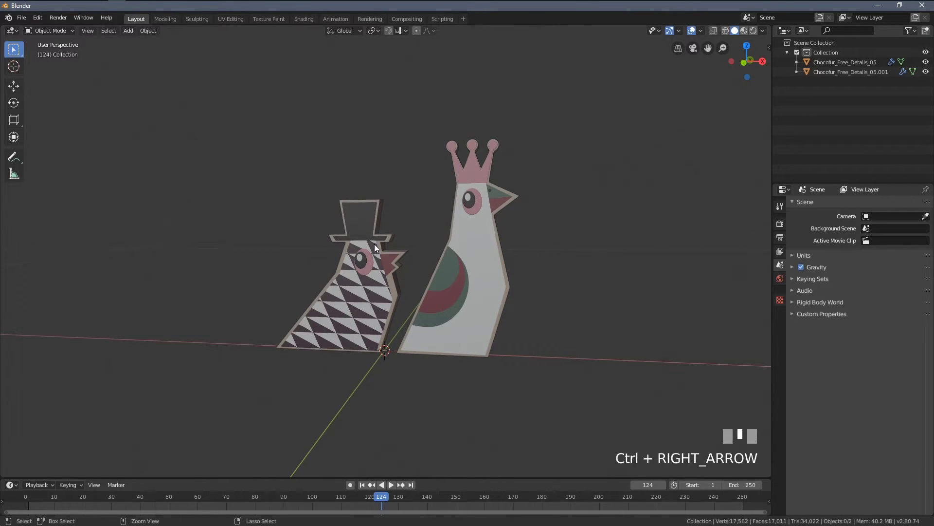
pyautogui.hotkey('ctrl', 'Right')
pyautogui.hotkey('ctrl', 'Left')
pyautogui.hotkey('ctrl', 'Right')
# Step: Tour the Modeling, UV Editing and Texture Paint workspaces, returning to Layout
pyautogui.moveTo(345, 226); pyautogui.dragTo(442, 249, button='middle')
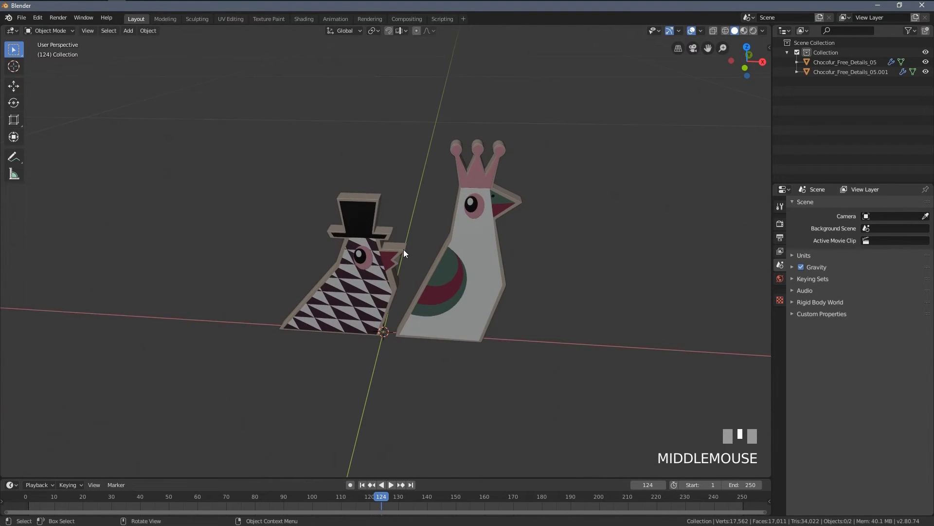
pyautogui.moveTo(404, 253)
pyautogui.mouseDown(button='middle')
pyautogui.moveTo(437, 252)
pyautogui.moveTo(418, 250)
pyautogui.mouseUp(button='middle')
pyautogui.click(165, 19)
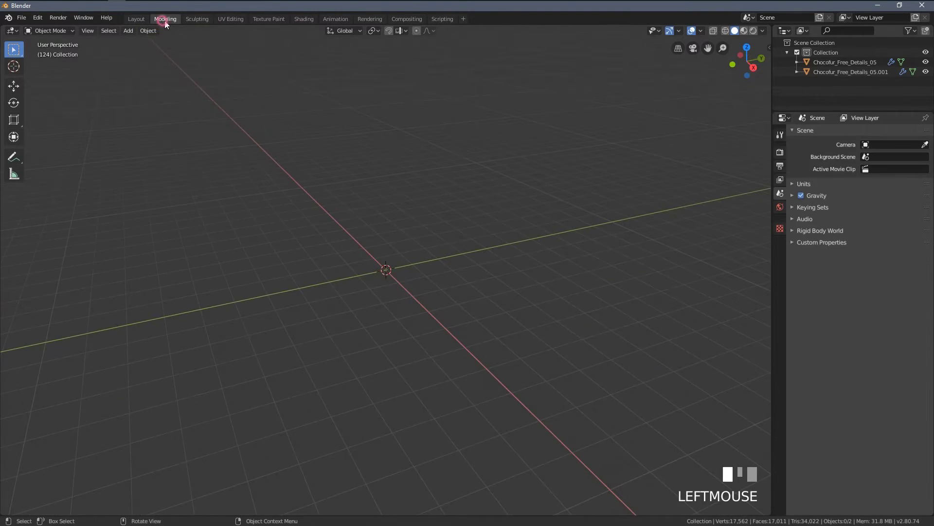
pyautogui.click(229, 19)
pyautogui.click(264, 20)
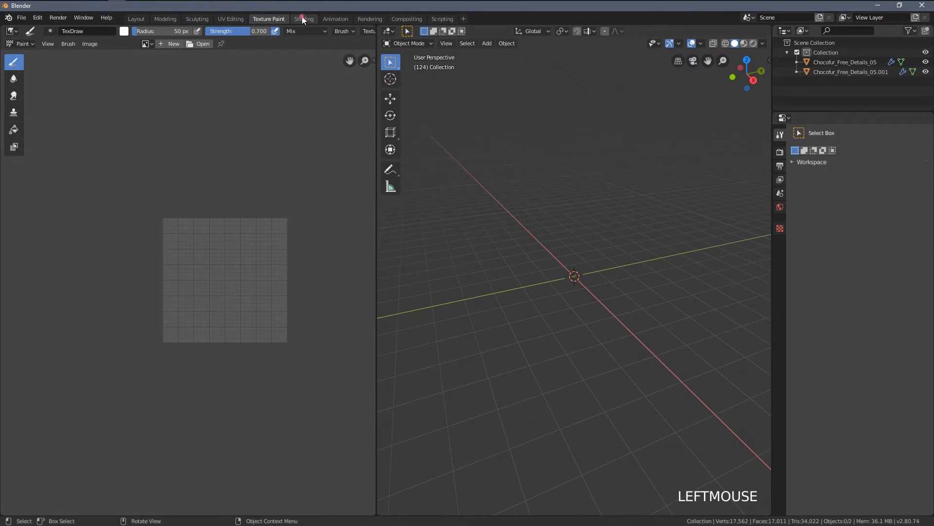
pyautogui.click(136, 18)
# Step: Maximize the 3D view with Ctrl+Space, look around, then restore the layout
pyautogui.moveTo(395, 213); pyautogui.dragTo(397, 206, button='middle')
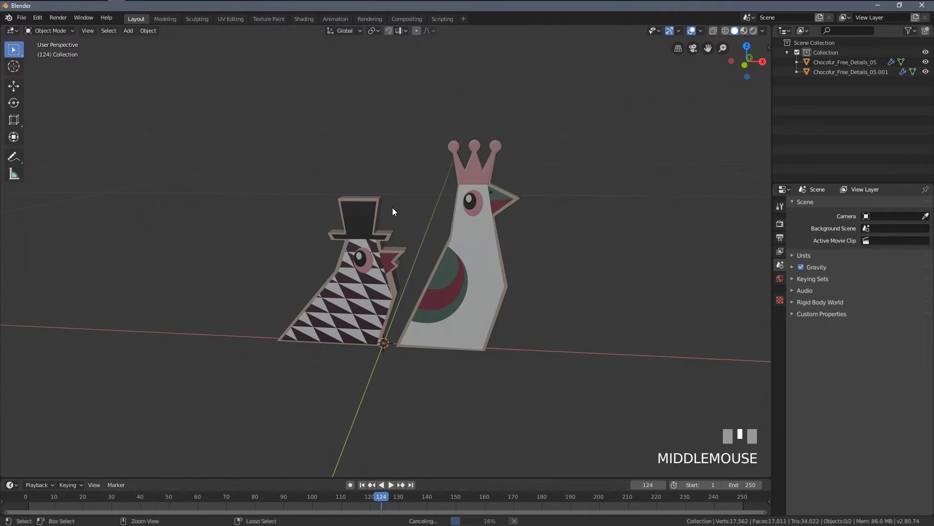
pyautogui.hotkey('ctrl', 'space')
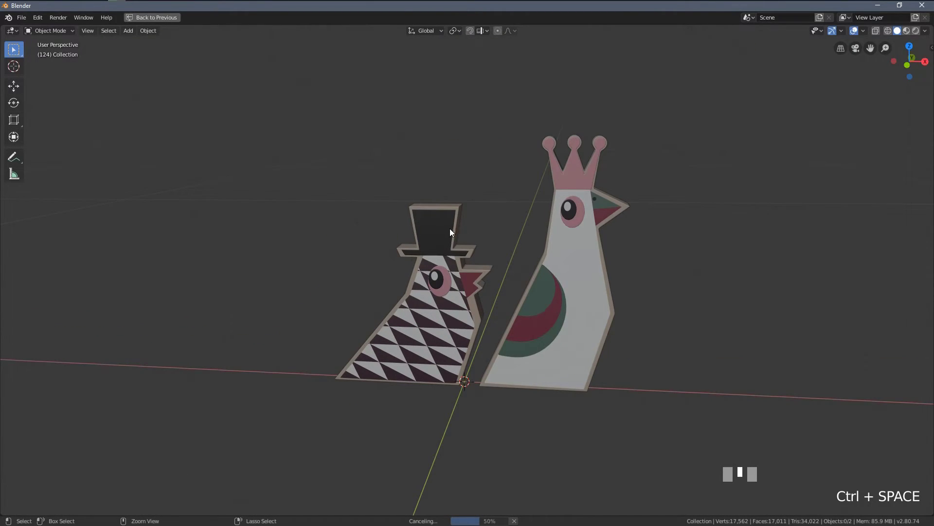
pyautogui.moveTo(497, 238); pyautogui.dragTo(524, 241, button='middle')
pyautogui.scroll(-3, 496, 237)
pyautogui.hotkey('ctrl', 'space')
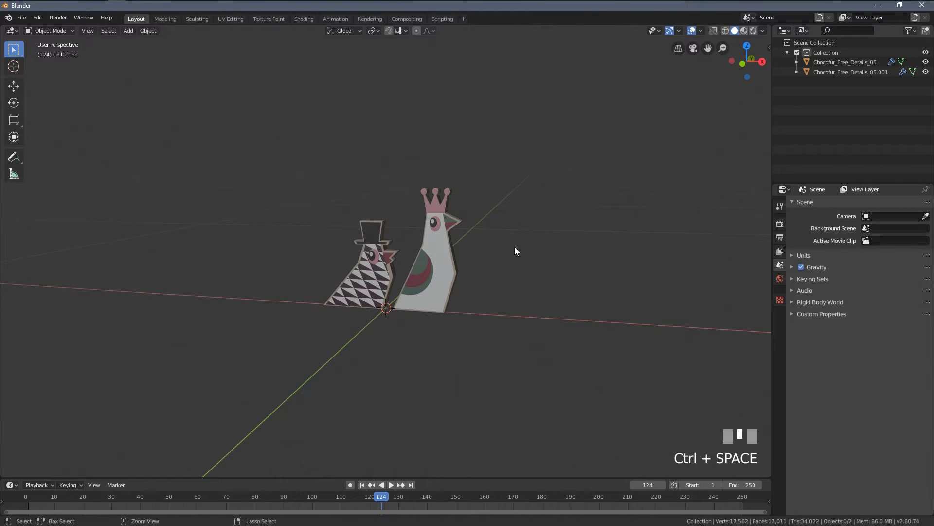
# Step: Make the 3D view fullscreen with Ctrl+Alt+Space, framing a front view of the chickens
pyautogui.hotkey('ctrl', 'alt', 'space')
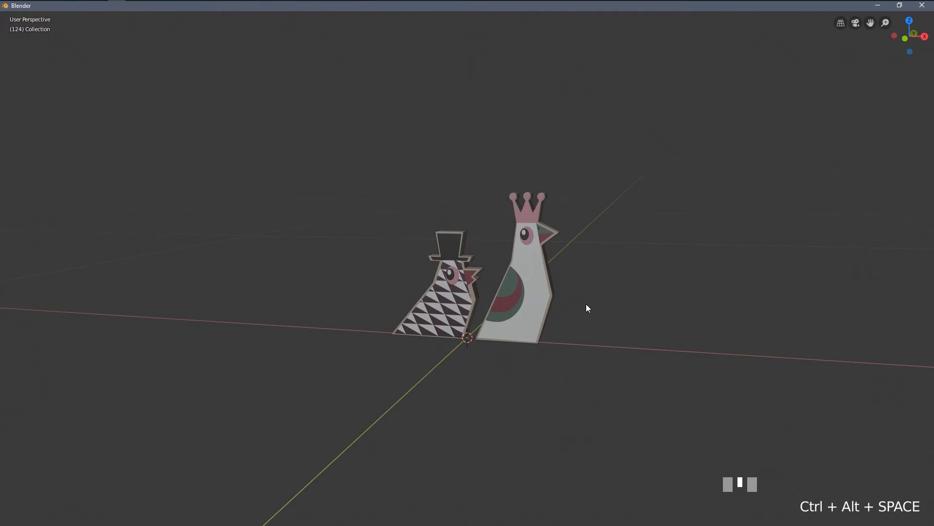
pyautogui.moveTo(586, 305); pyautogui.dragTo(594, 274, button='middle')
pyautogui.scroll(3, 594, 282)
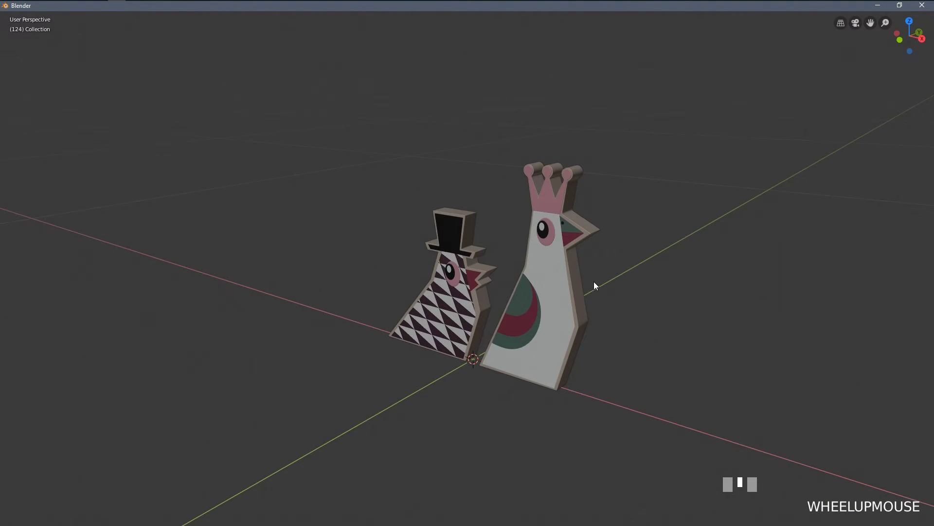
pyautogui.moveTo(633, 306)
pyautogui.keyDown('shift'); pyautogui.mouseDown(button='middle')
pyautogui.moveTo(582, 294)
pyautogui.moveTo(622, 292)
pyautogui.mouseUp(button='middle'); pyautogui.keyUp('shift')
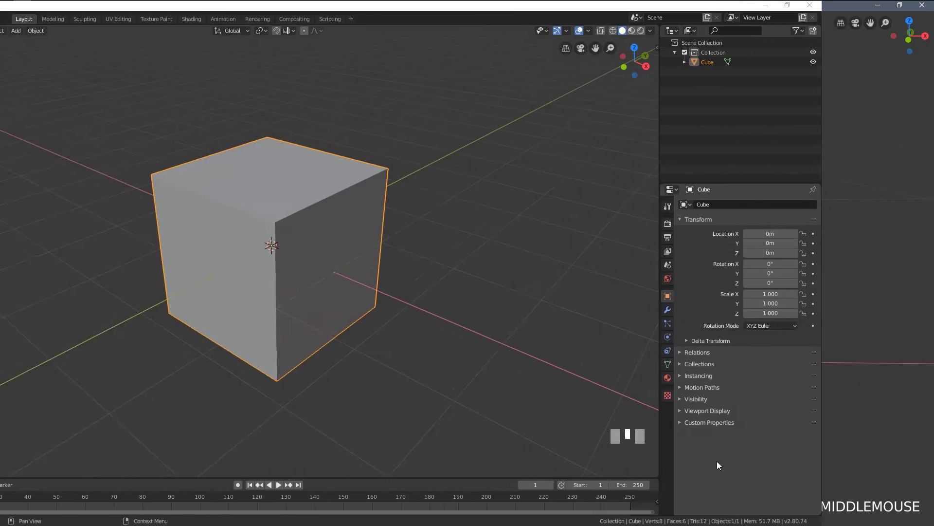
# Step: Select the cube, Tab into Edit Mode and try the vertex, edge and face select buttons
pyautogui.click(355, 210)
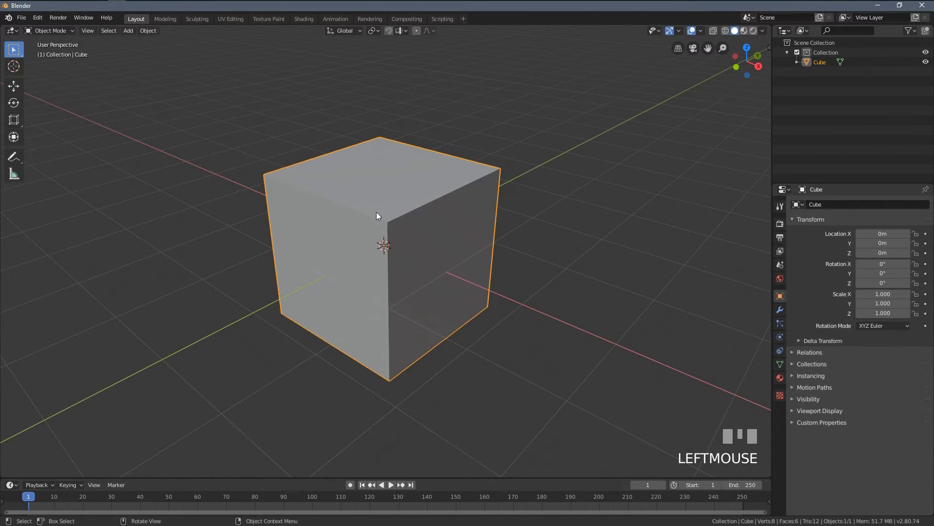
pyautogui.moveTo(376, 212); pyautogui.dragTo(340, 191, button='middle')
pyautogui.press('Tab')
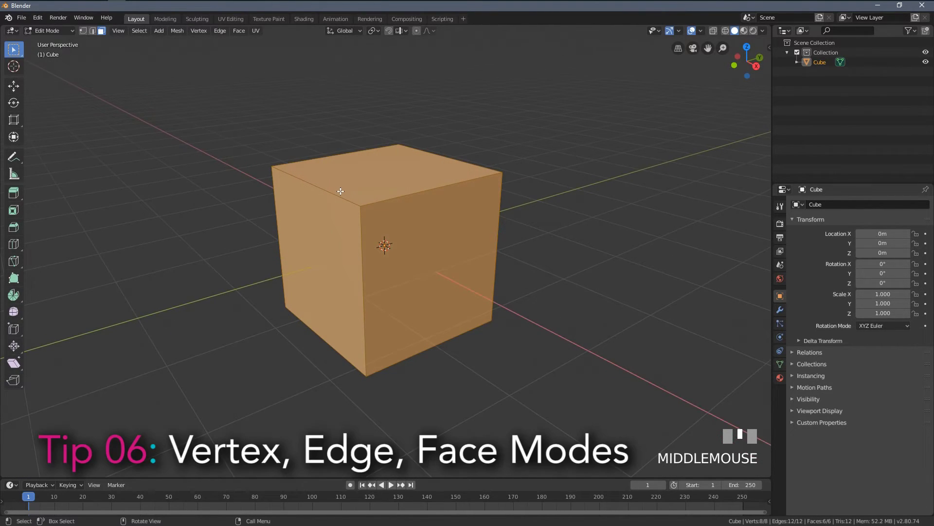
pyautogui.click(84, 31)
pyautogui.click(93, 31)
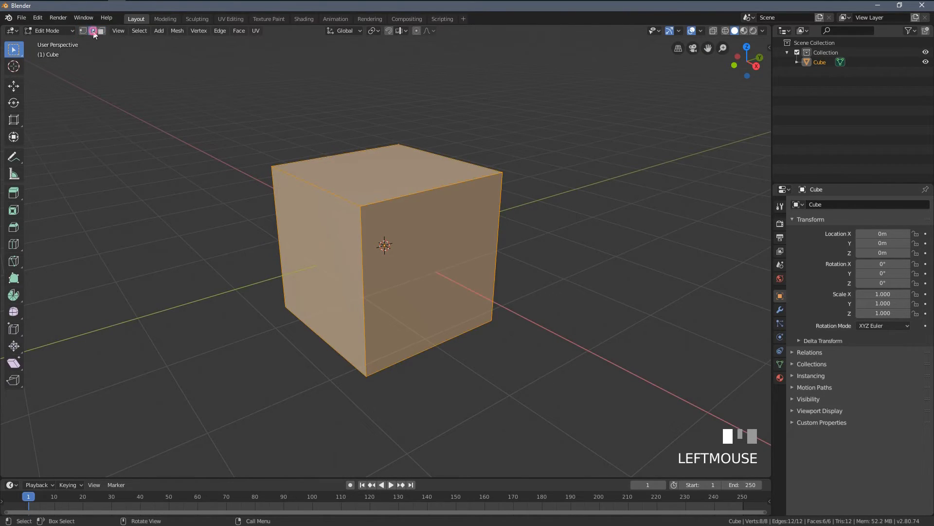
pyautogui.click(102, 31)
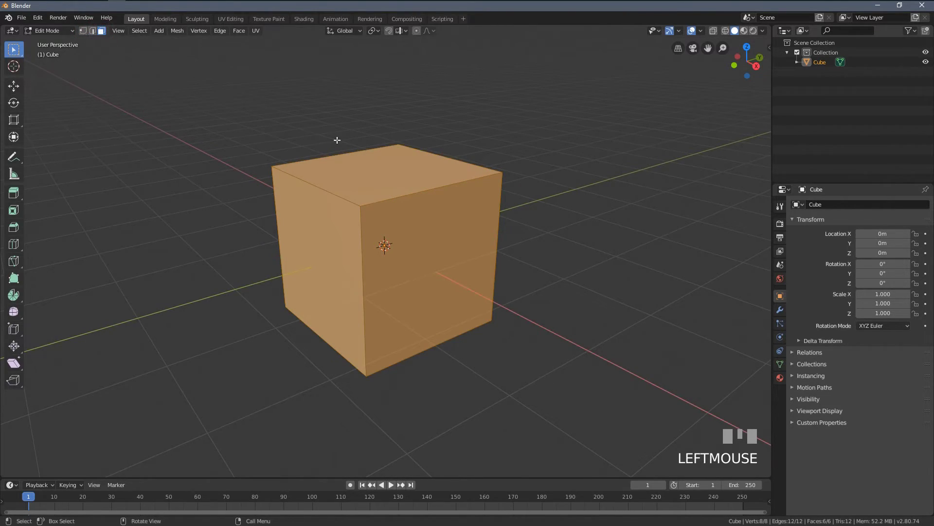
# Step: Use the Ctrl+Tab mode pie to go to Object Mode and back into Edit Mode
pyautogui.moveTo(372, 179); pyautogui.dragTo(365, 183, button='middle')
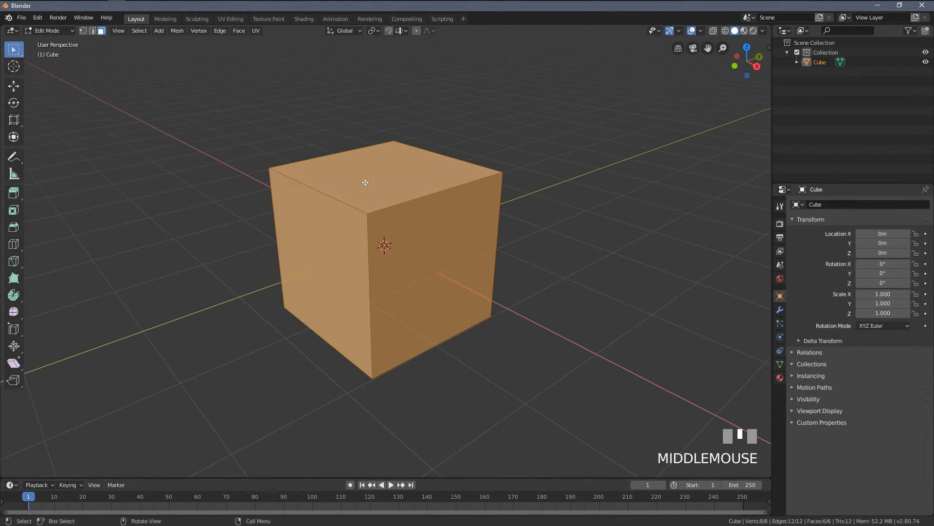
pyautogui.hotkey('ctrl', 'Tab')
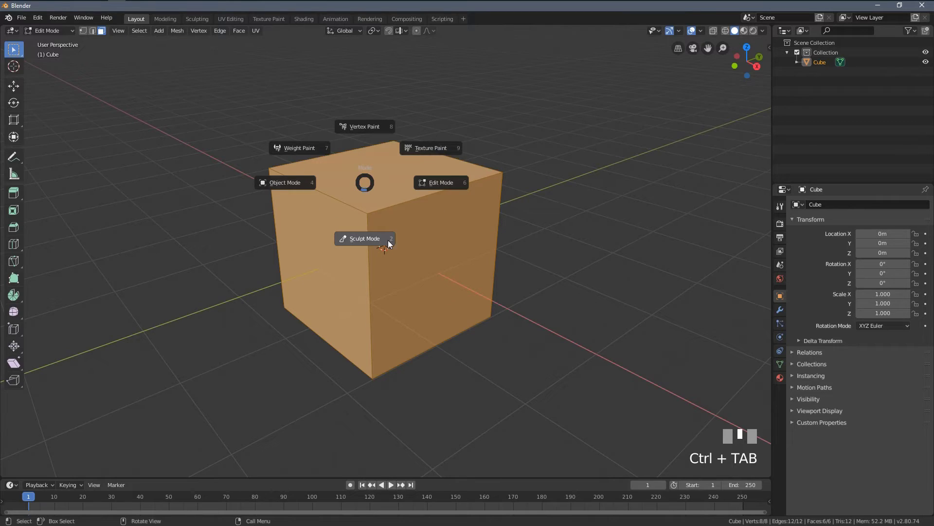
pyautogui.click(288, 181)
pyautogui.moveTo(424, 236); pyautogui.dragTo(431, 241, button='middle')
pyautogui.hotkey('ctrl', 'Tab')
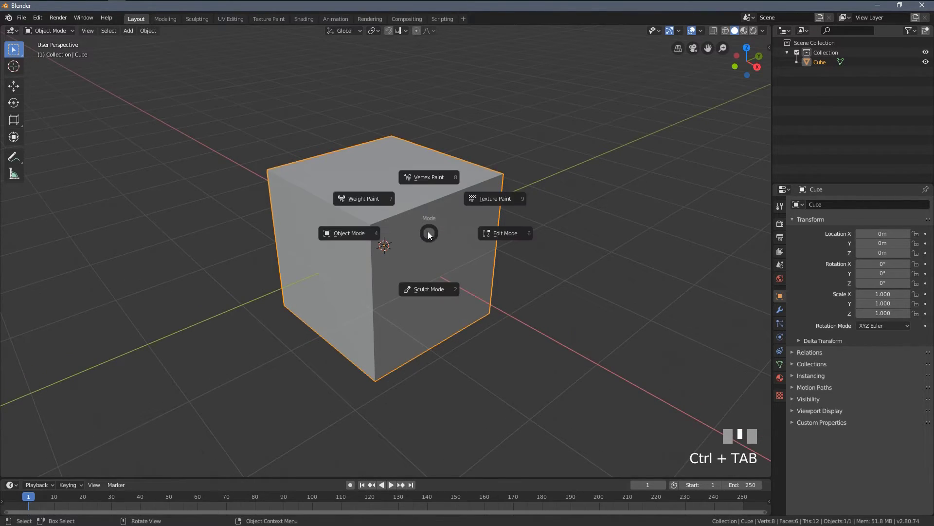
pyautogui.click(504, 233)
# Step: Cycle through the vertex, edge and face select buttons again
pyautogui.moveTo(341, 195); pyautogui.dragTo(304, 181, button='middle')
pyautogui.click(83, 31)
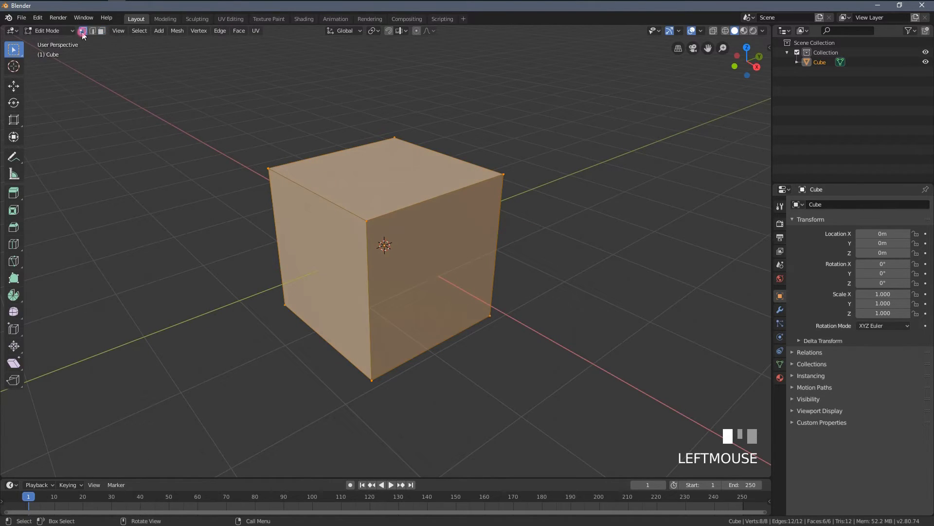
pyautogui.click(92, 31)
pyautogui.click(102, 31)
# Step: Switch between vertex, edge and face selection with keys 1, 2 and 3, twice
pyautogui.moveTo(187, 98); pyautogui.dragTo(214, 106, button='middle')
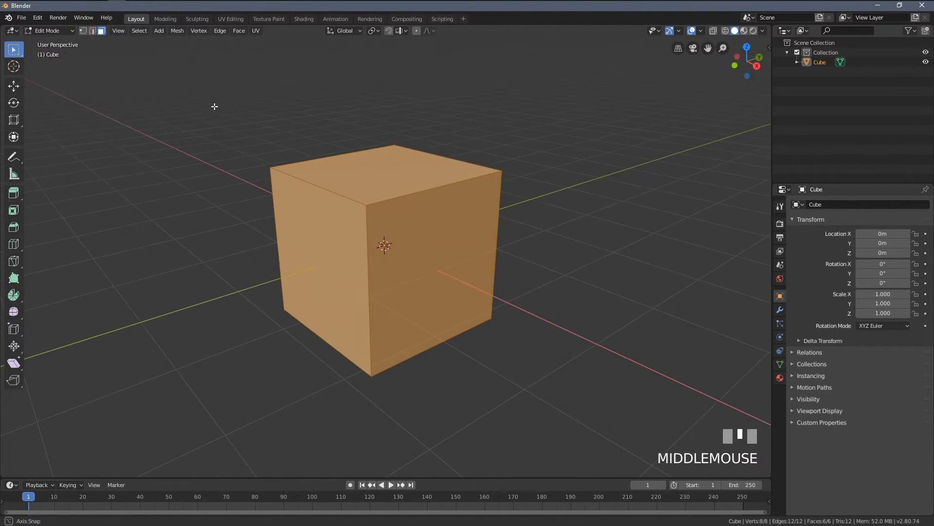
pyautogui.press('1')
pyautogui.press('2')
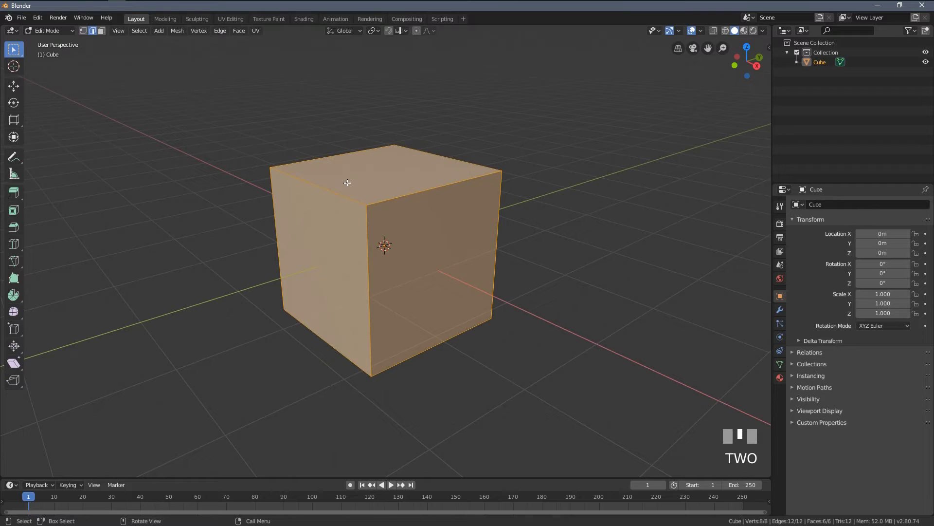
pyautogui.press('3')
pyautogui.moveTo(358, 174); pyautogui.dragTo(362, 181, button='middle')
pyautogui.press('1')
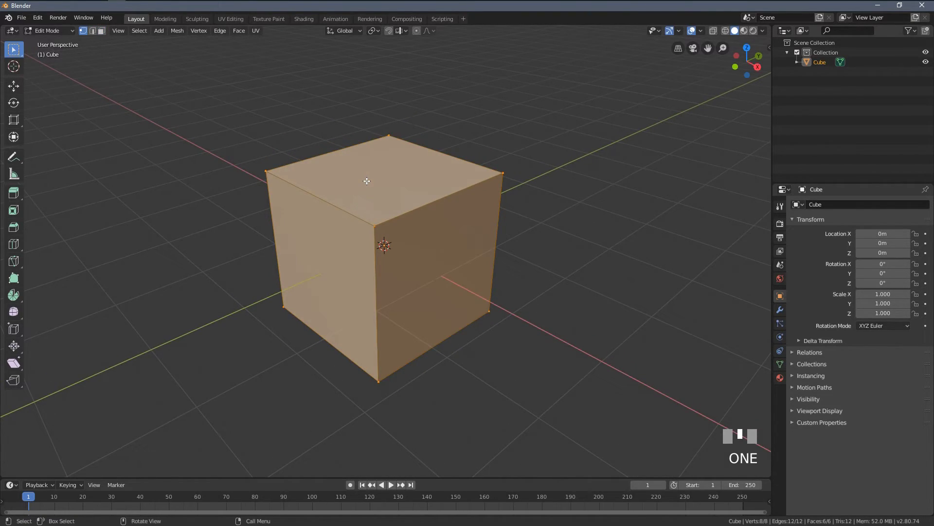
pyautogui.press('2')
pyautogui.press('3')
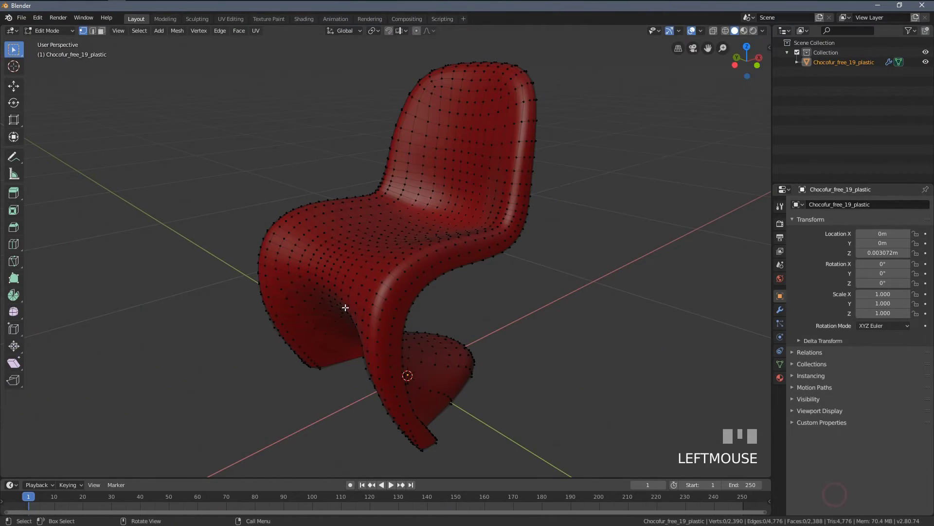
# Step: Cycle the select tools with W, then pick plain Select from the toolbar flyout
pyautogui.moveTo(480, 273); pyautogui.dragTo(428, 263, button='middle')
pyautogui.scroll(-2, 487, 265)
pyautogui.moveTo(298, 209); pyautogui.dragTo(293, 208, button='middle')
pyautogui.press('w')
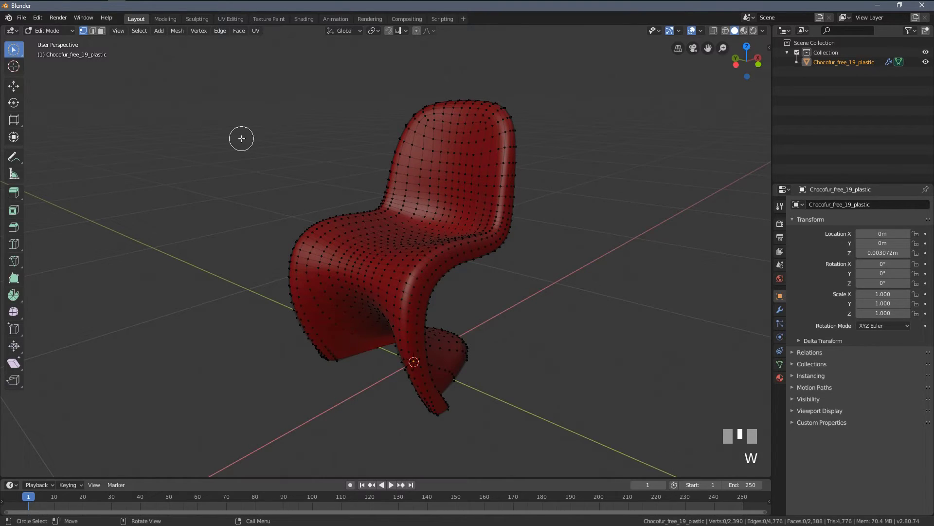
pyautogui.press('w')
pyautogui.moveTo(16, 52)
pyautogui.mouseDown()
pyautogui.moveTo(55, 74)
pyautogui.moveTo(62, 105)
pyautogui.moveTo(69, 49)
pyautogui.mouseUp()
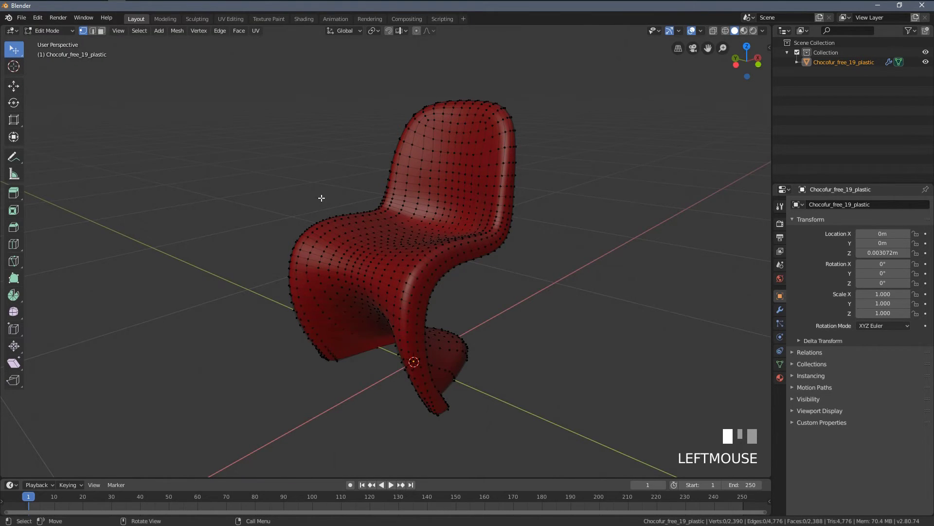
pyautogui.moveTo(322, 198)
pyautogui.mouseDown(button='middle')
pyautogui.moveTo(288, 200)
pyautogui.moveTo(361, 212)
pyautogui.moveTo(332, 196)
pyautogui.mouseUp(button='middle')
# Step: Compare the chair's vertex, face and edge context menus in each select mode
pyautogui.scroll(-1, 340, 211)
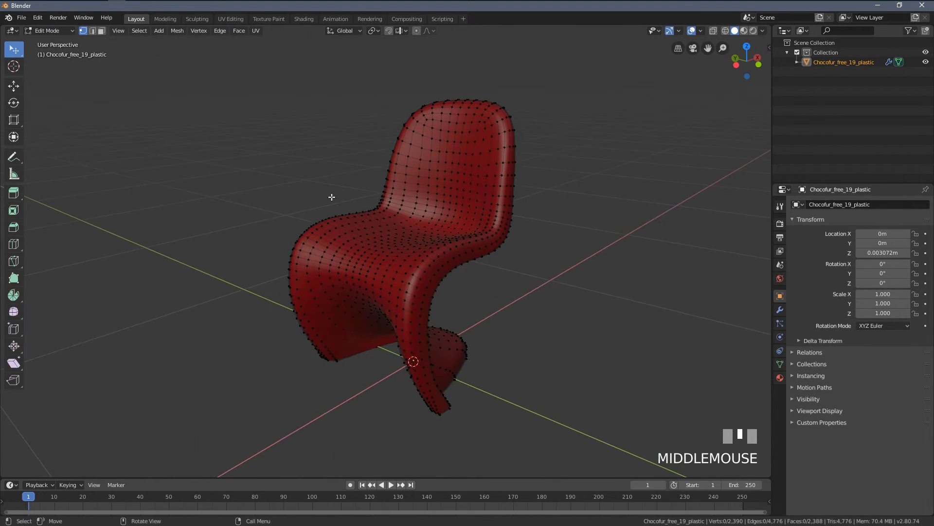
pyautogui.rightClick(247, 127)
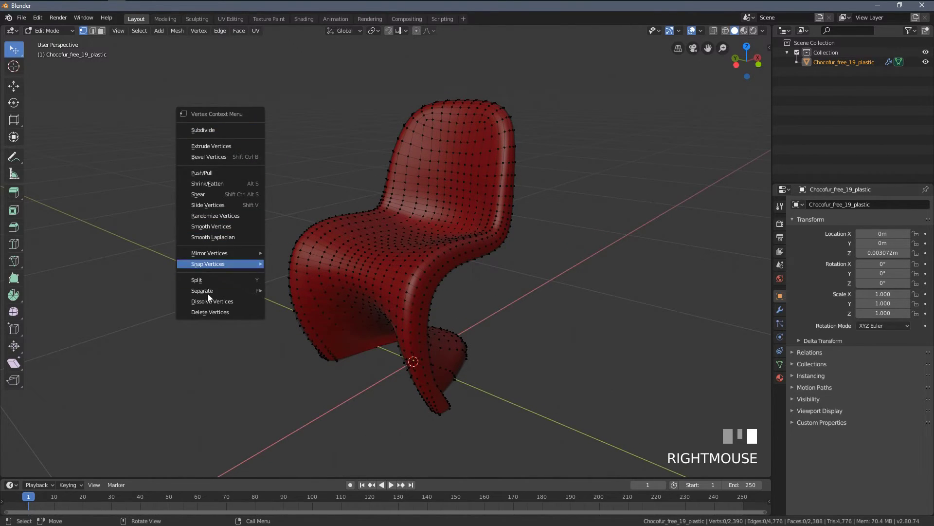
pyautogui.click(92, 30)
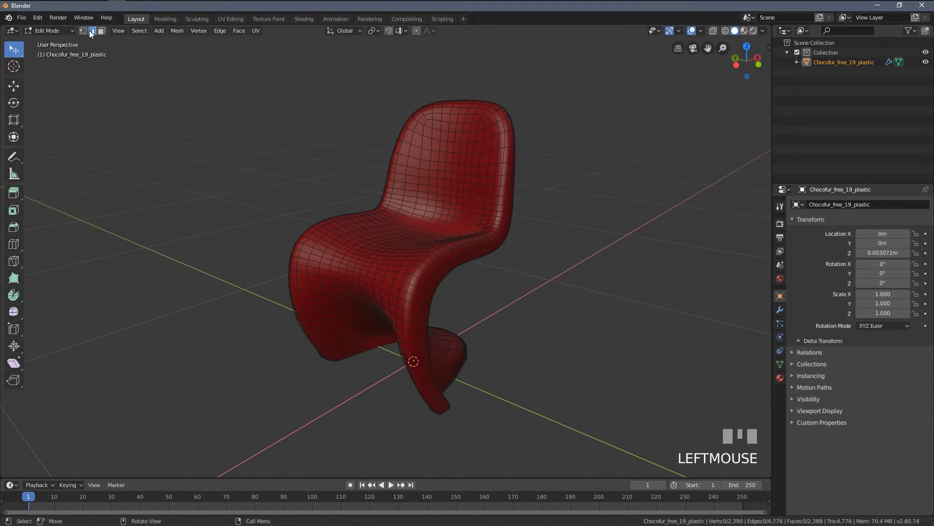
pyautogui.click(101, 31)
pyautogui.rightClick(203, 147)
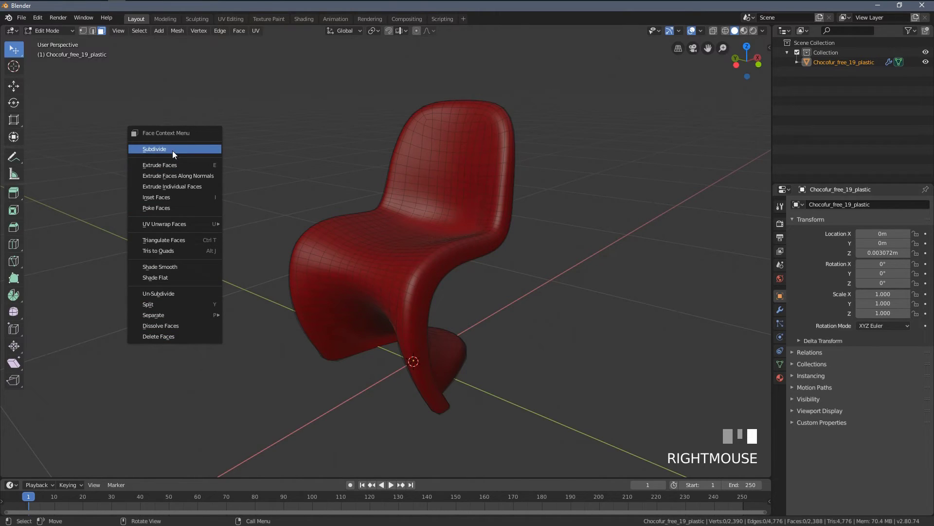
pyautogui.click(93, 30)
pyautogui.rightClick(218, 123)
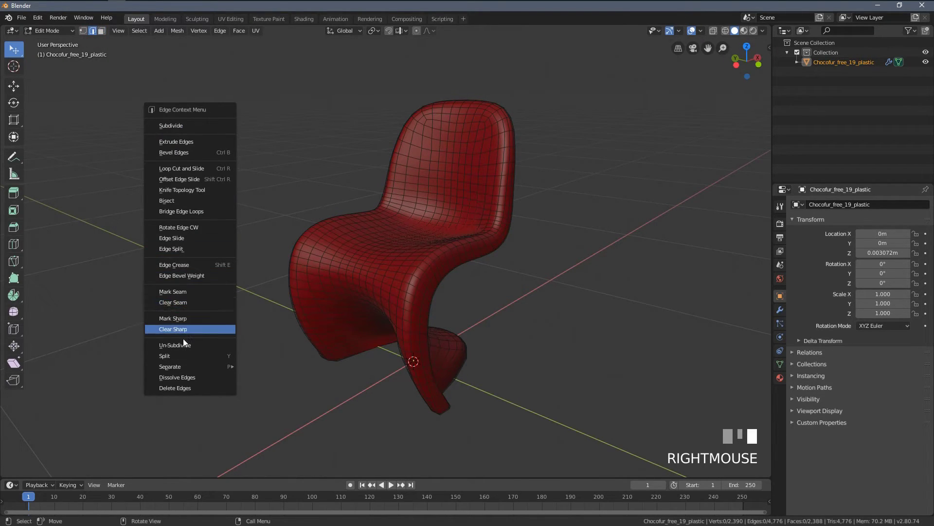
pyautogui.press('1')
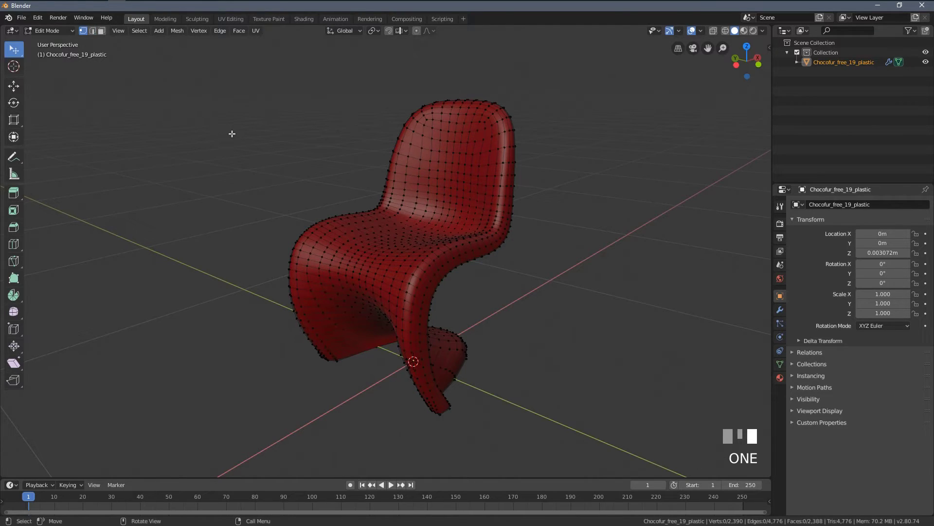
pyautogui.rightClick(237, 125)
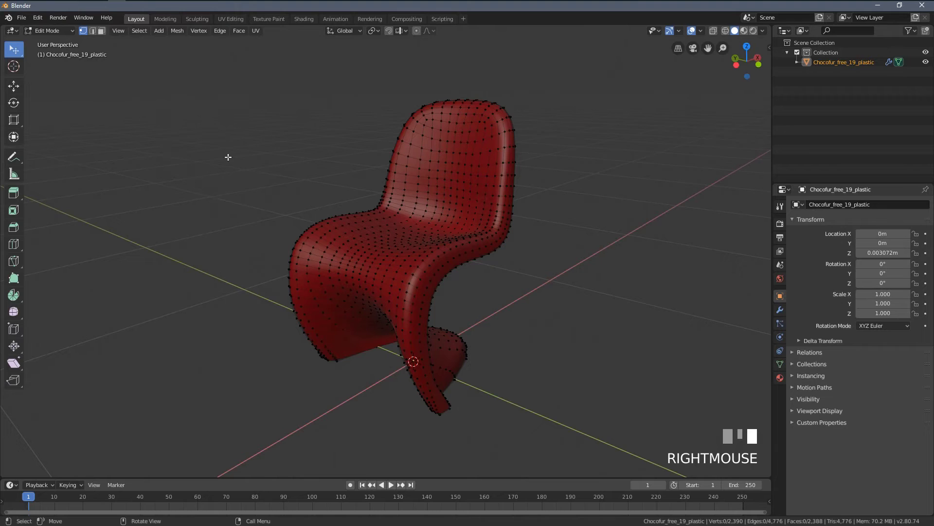
# Step: Browse the Ctrl+V vertex, Ctrl+E edge and Ctrl+F face operation menus
pyautogui.hotkey('ctrl', 'v')
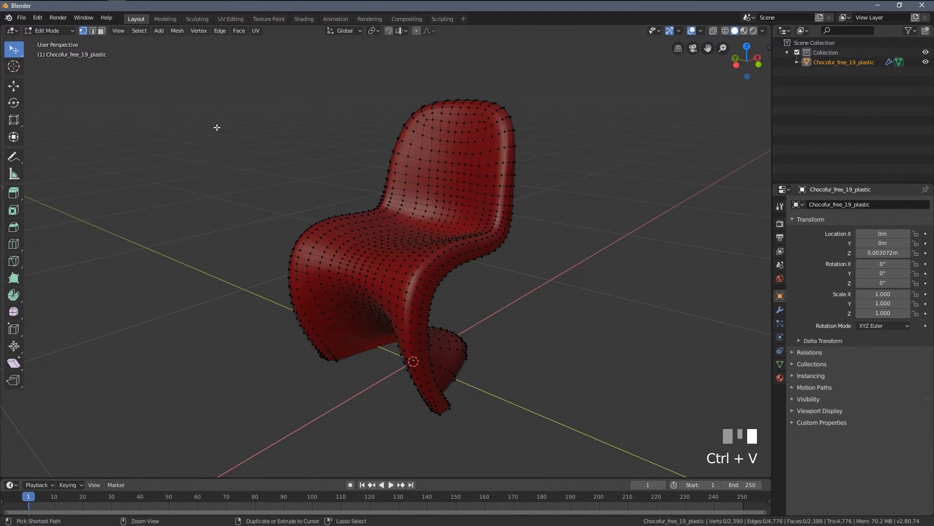
pyautogui.hotkey('ctrl', 'e')
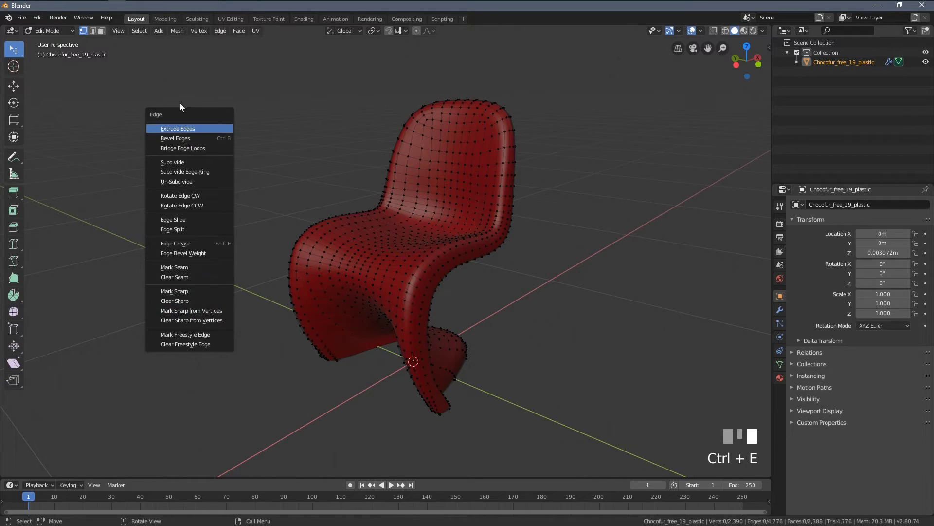
pyautogui.hotkey('ctrl', 'f')
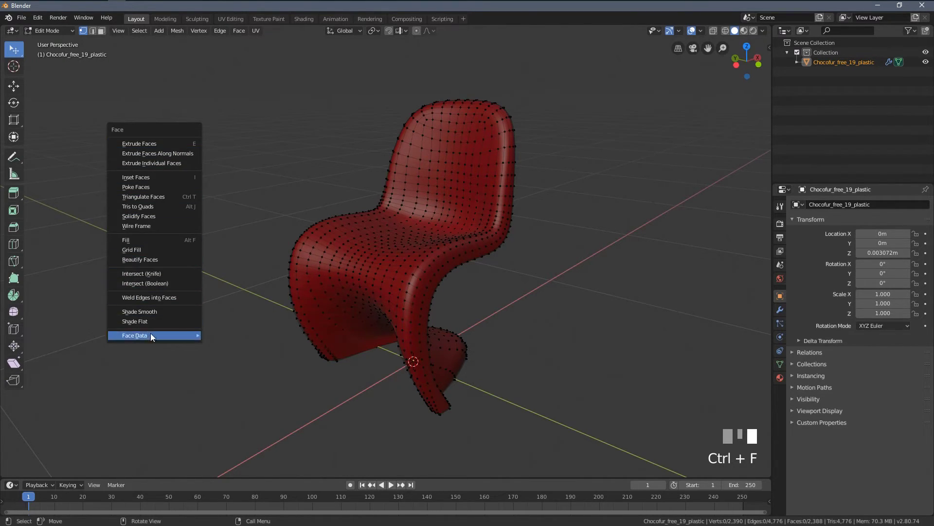
# Step: Switch the chair to face select mode and show its face context and Ctrl+F menus
pyautogui.click(102, 31)
pyautogui.rightClick(188, 134)
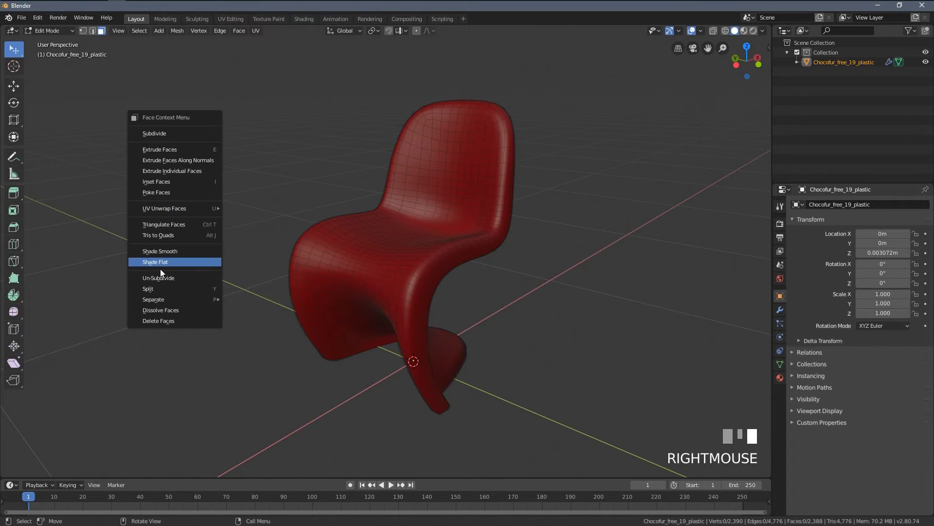
pyautogui.hotkey('ctrl', 'f')
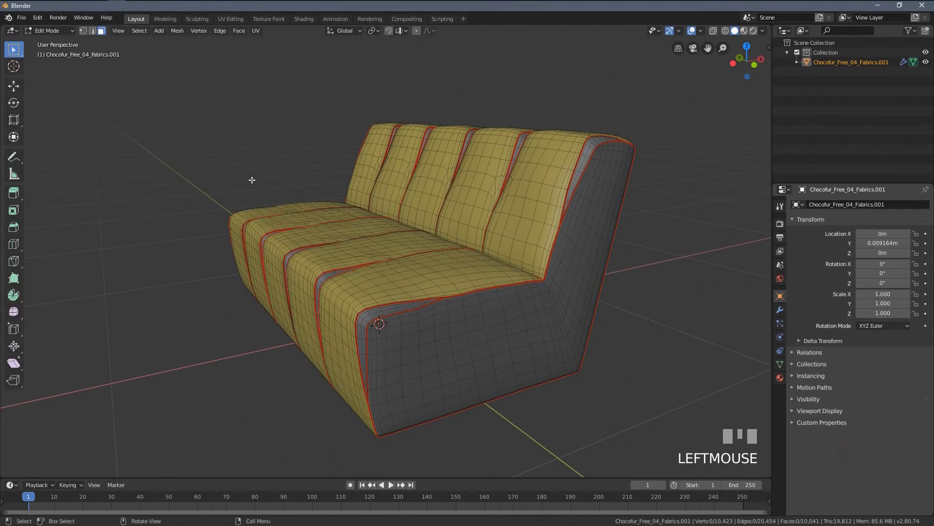
# Step: Switch the sofa mesh to vertex selection and select a vertex on the seat
pyautogui.moveTo(251, 179); pyautogui.dragTo(350, 229, button='middle')
pyautogui.scroll(-1, 414, 236)
pyautogui.press('1')
pyautogui.scroll(2, 378, 237)
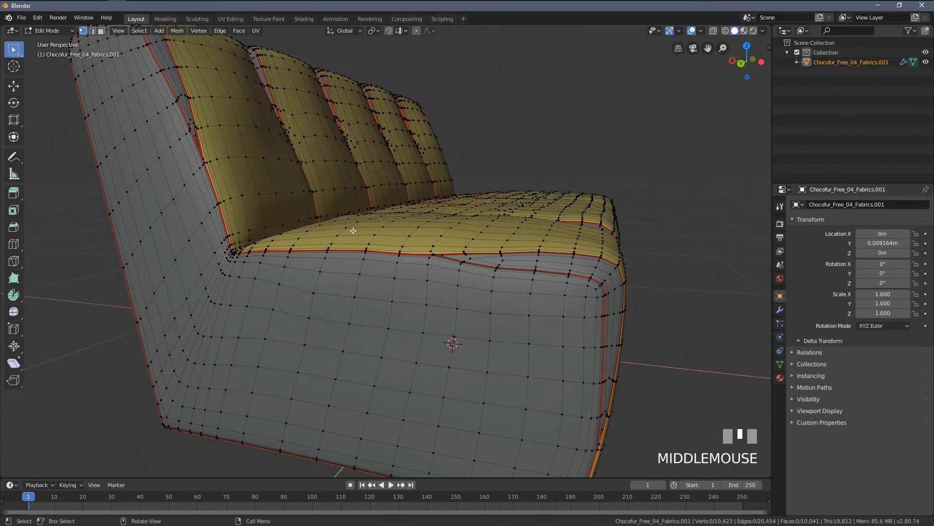
pyautogui.scroll(2, 350, 230)
pyautogui.click(344, 284)
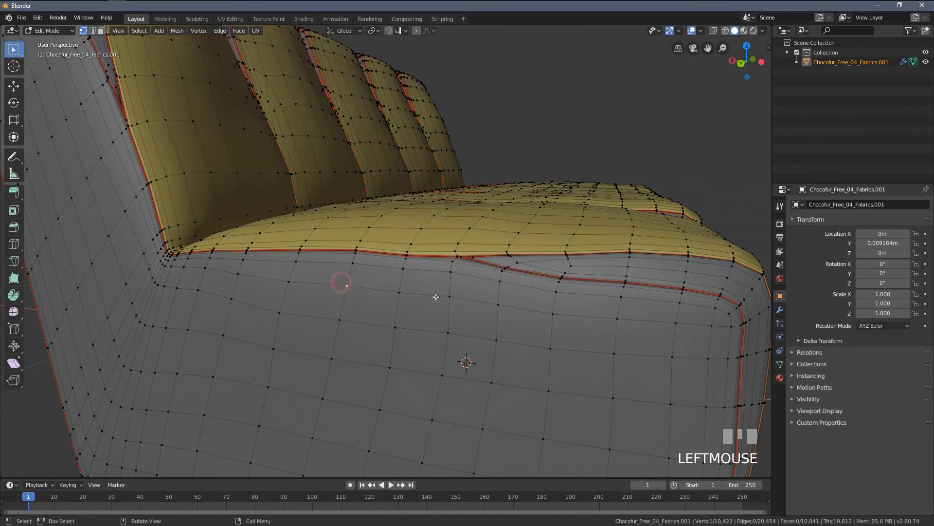
pyautogui.click(447, 335)
# Step: Orbit to a front three-quarter view of the sofa and deselect all vertices
pyautogui.scroll(-3, 502, 303)
pyautogui.moveTo(540, 271); pyautogui.dragTo(436, 265, button='middle')
pyautogui.scroll(3, 484, 272)
pyautogui.scroll(-3, 483, 272)
pyautogui.scroll(3, 484, 272)
pyautogui.scroll(-3, 484, 275)
pyautogui.press('a')
pyautogui.press('a')
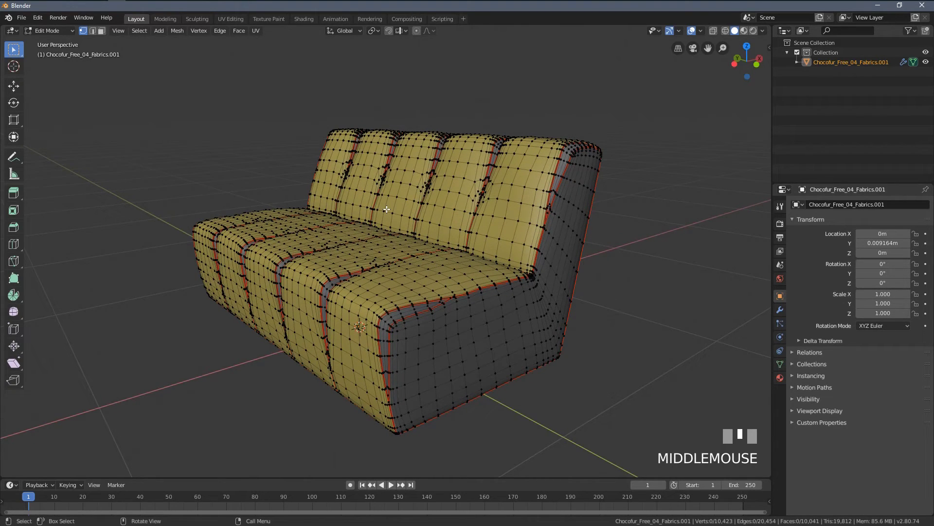
# Step: Show the Alt+M merge options, dismiss them unmerged, then reach Mesh > Clean Up > Merge by Distance
pyautogui.press('alt')
pyautogui.hotkey('alt', 'm')
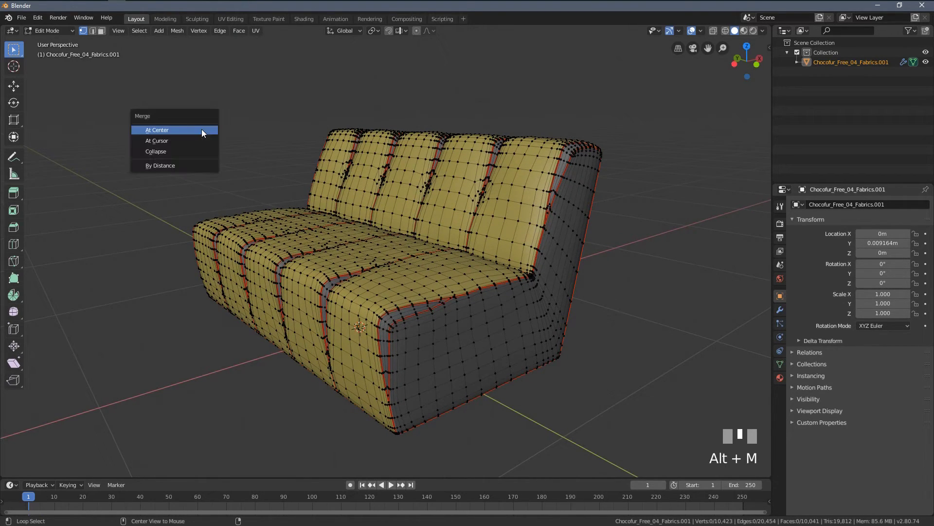
pyautogui.click(152, 166)
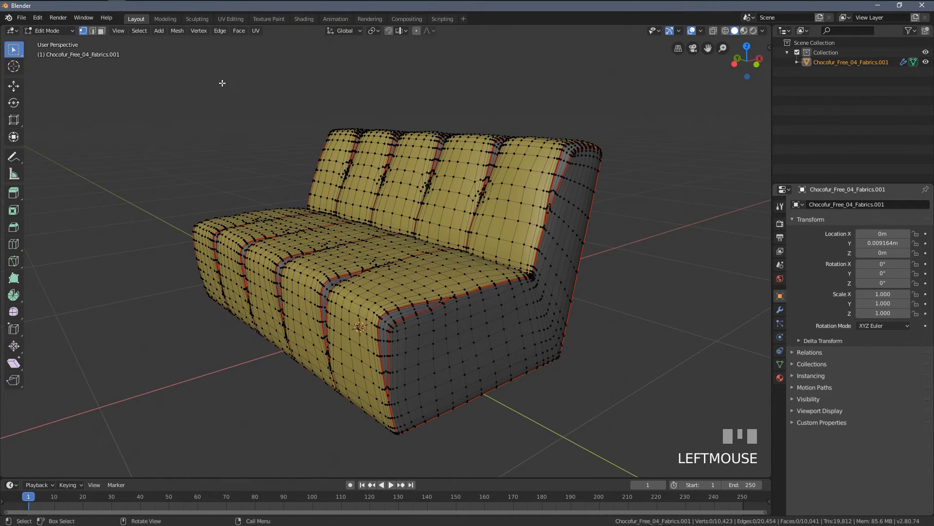
pyautogui.click(179, 31)
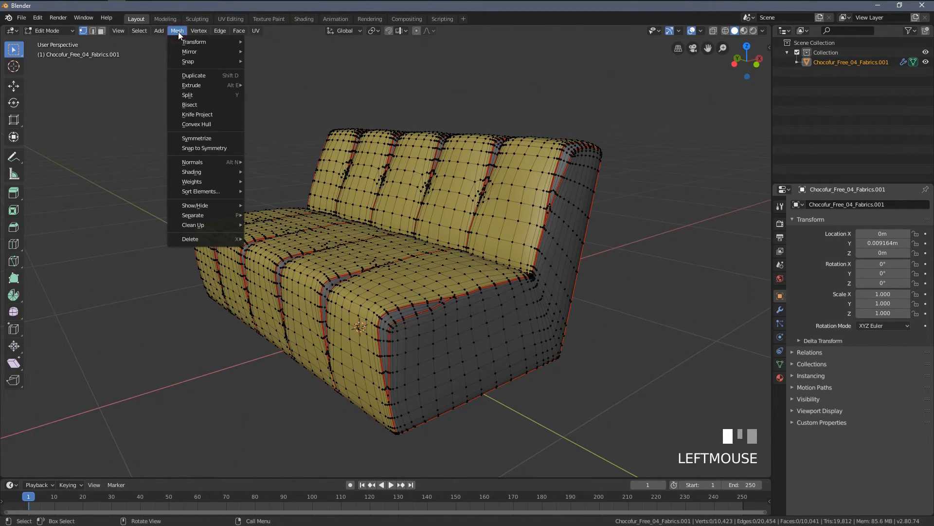
pyautogui.moveTo(189, 222)
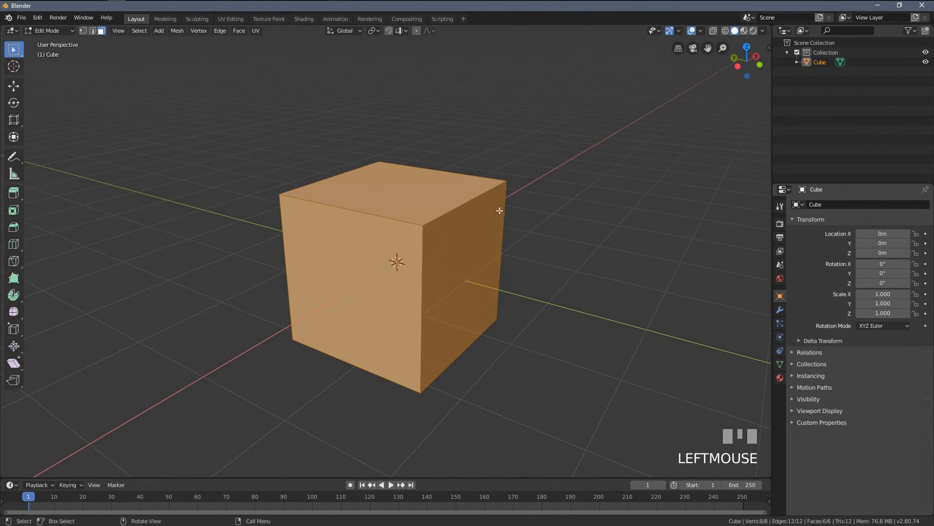
pyautogui.moveTo(500, 211); pyautogui.dragTo(349, 191, button='middle')
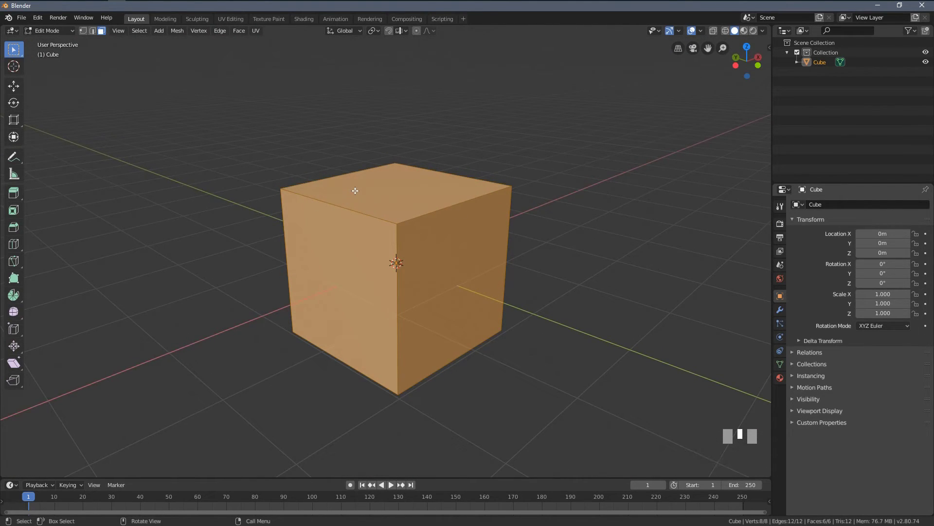
pyautogui.press('ctrl')
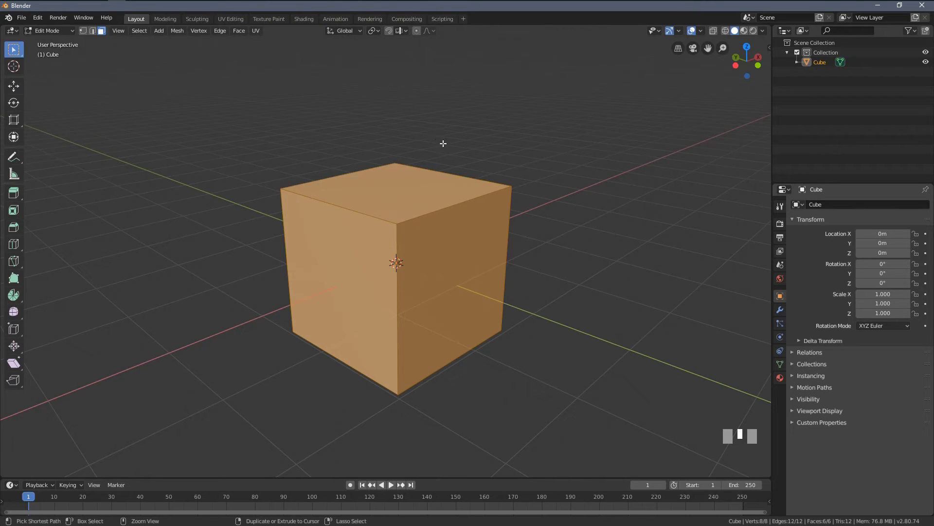
pyautogui.hotkey('ctrl', 'n')
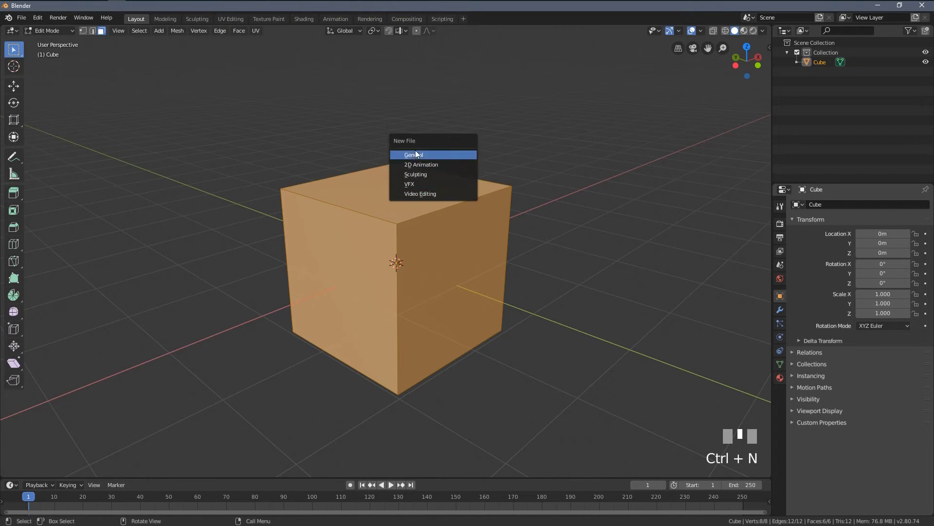
pyautogui.click(430, 155)
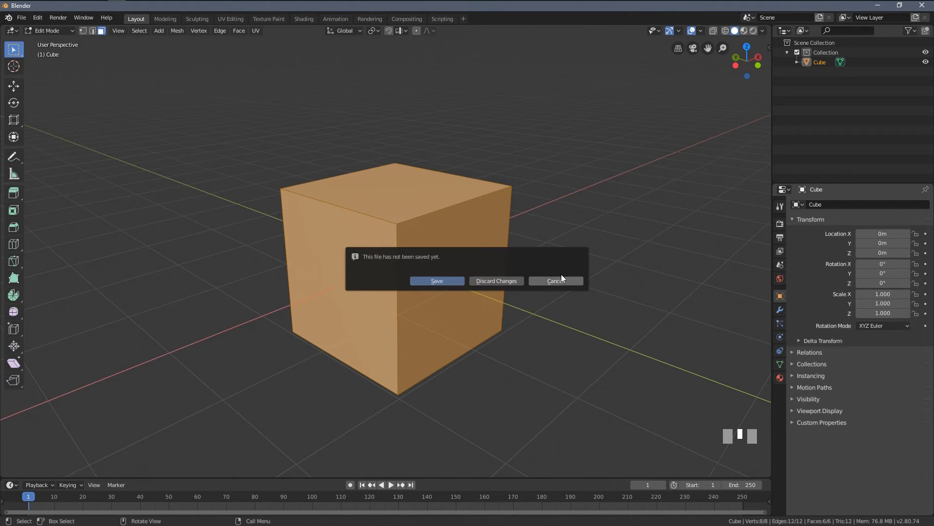
pyautogui.click(562, 284)
pyautogui.moveTo(403, 209); pyautogui.dragTo(428, 211, button='middle')
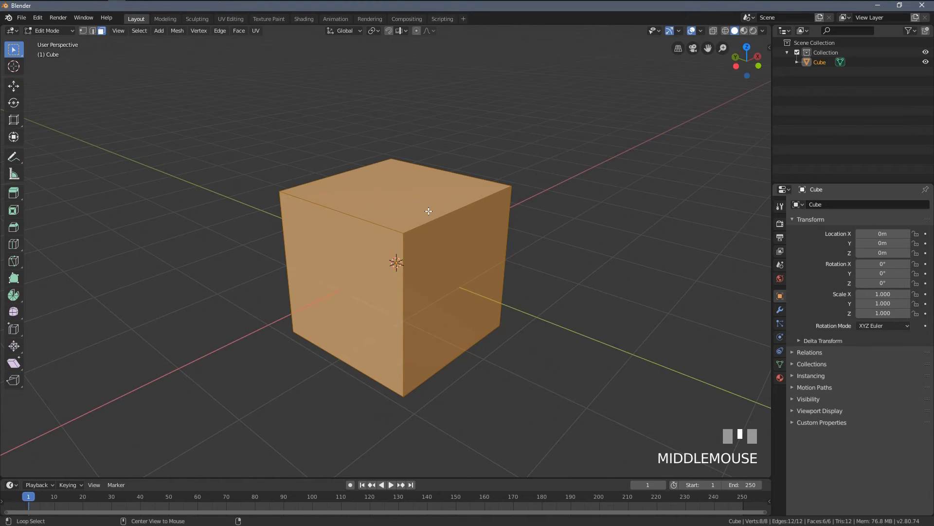
pyautogui.hotkey('alt', 'n')
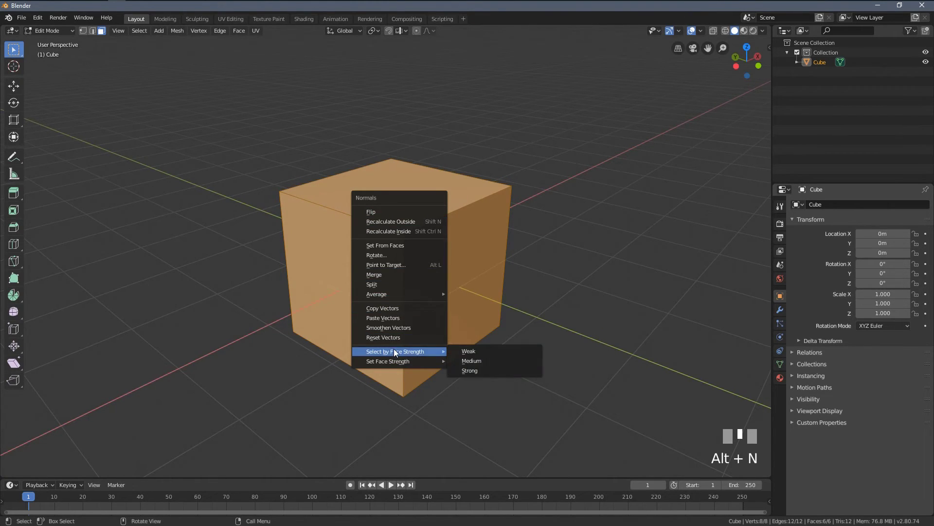
pyautogui.click(396, 348)
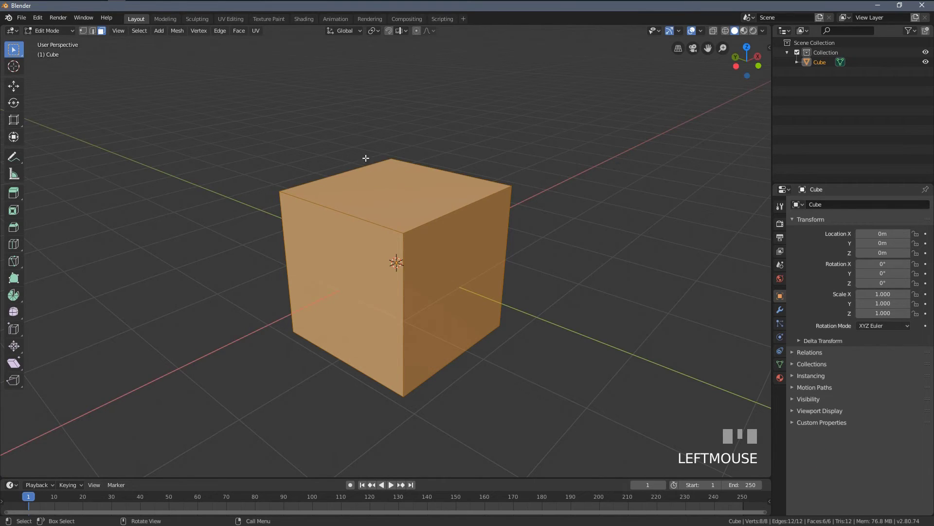
# Step: Turn on the Face Orientation overlay and select the cube's top face
pyautogui.click(701, 33)
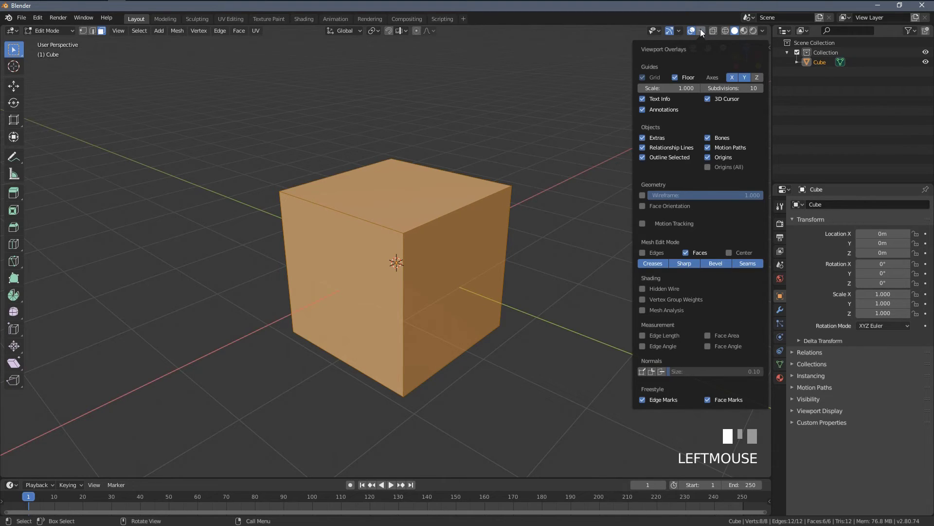
pyautogui.click(643, 206)
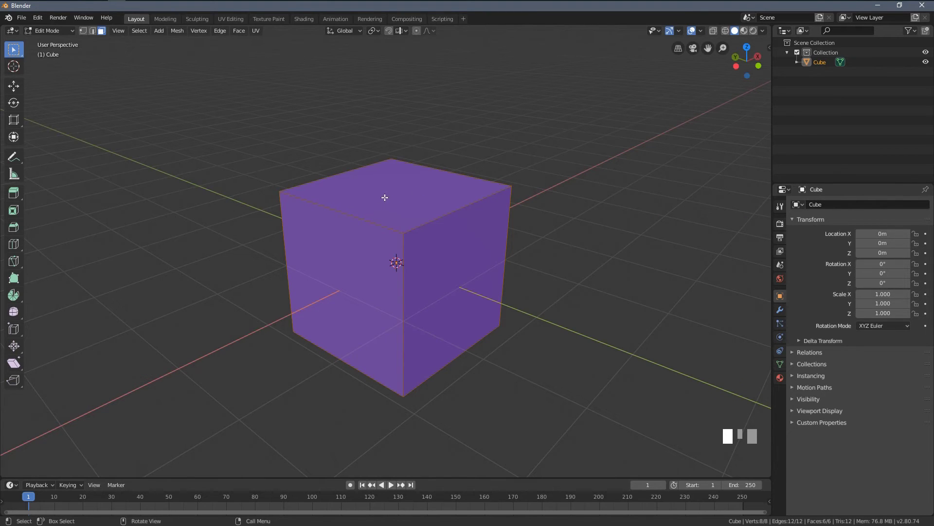
pyautogui.click(408, 200)
pyautogui.moveTo(408, 199); pyautogui.dragTo(404, 179, button='middle')
# Step: Flip the top face's normal via Alt+N and return to Object Mode
pyautogui.hotkey('alt', 'n')
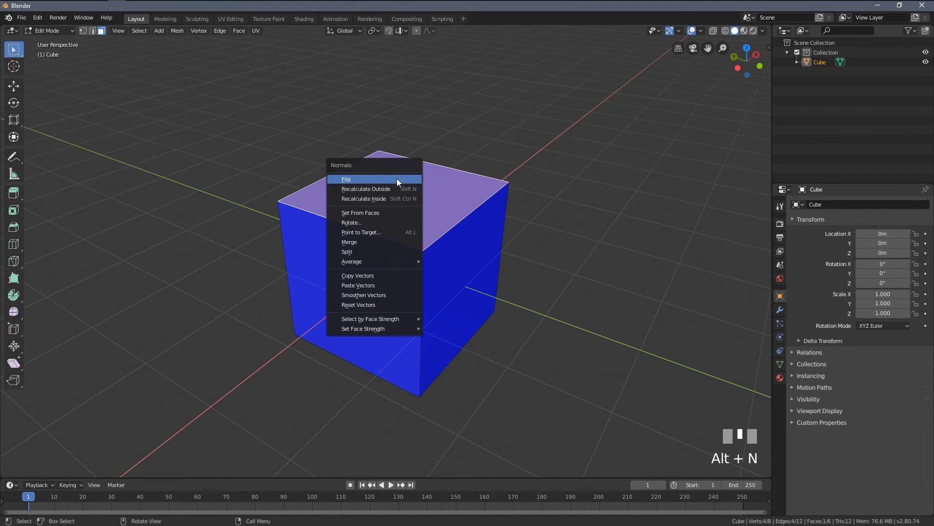
pyautogui.click(359, 179)
pyautogui.moveTo(359, 179); pyautogui.dragTo(407, 208, button='middle')
pyautogui.press('Tab')
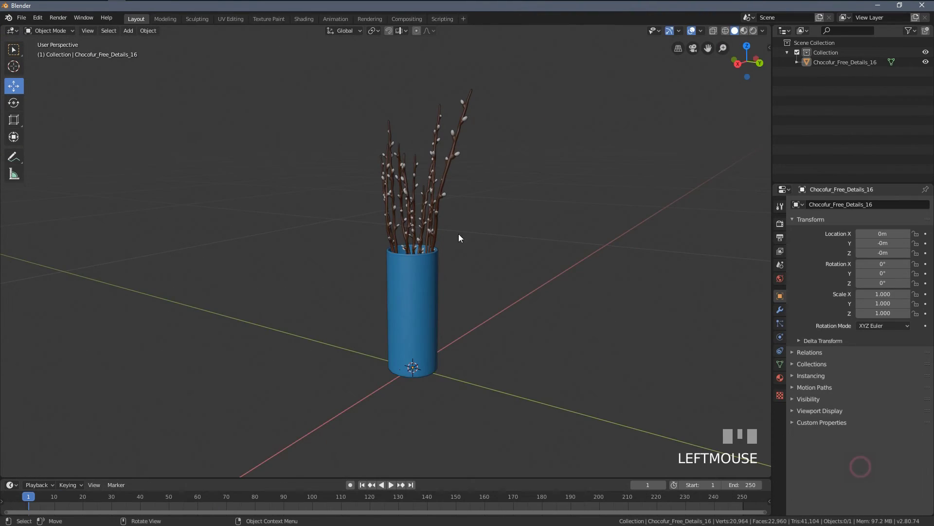
# Step: Set the transform orientation to Normal from the comma pie menu
pyautogui.moveTo(458, 237); pyautogui.dragTo(371, 315, button='middle')
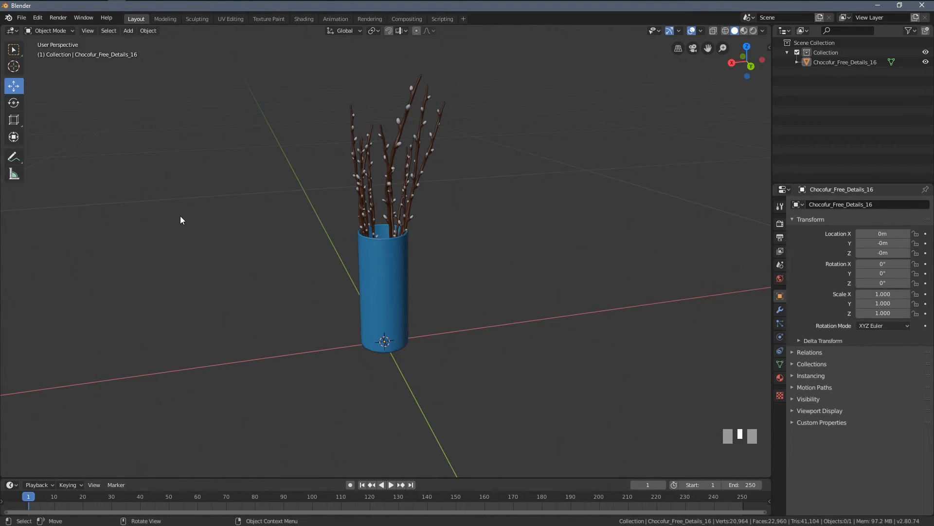
pyautogui.moveTo(277, 241); pyautogui.dragTo(324, 266, button='middle')
pyautogui.moveTo(262, 250); pyautogui.dragTo(185, 217, button='middle')
pyautogui.press(',')
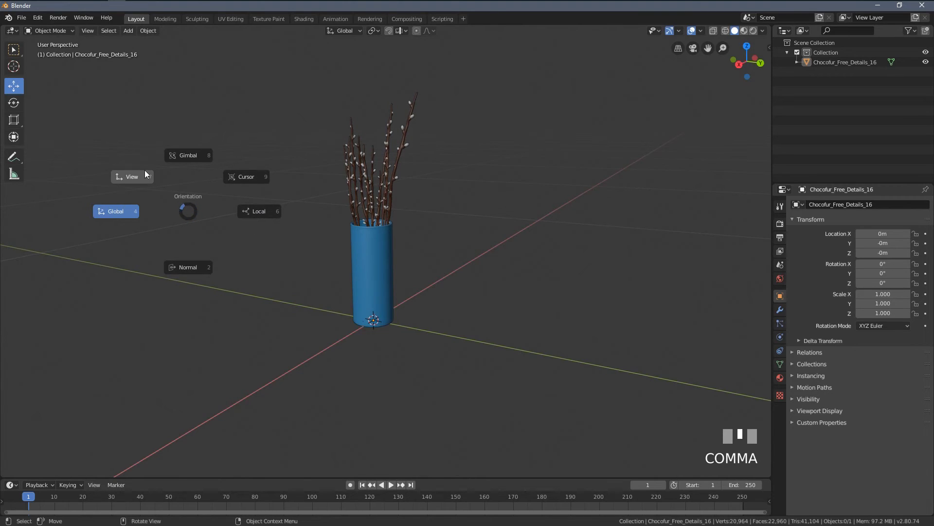
pyautogui.click(193, 269)
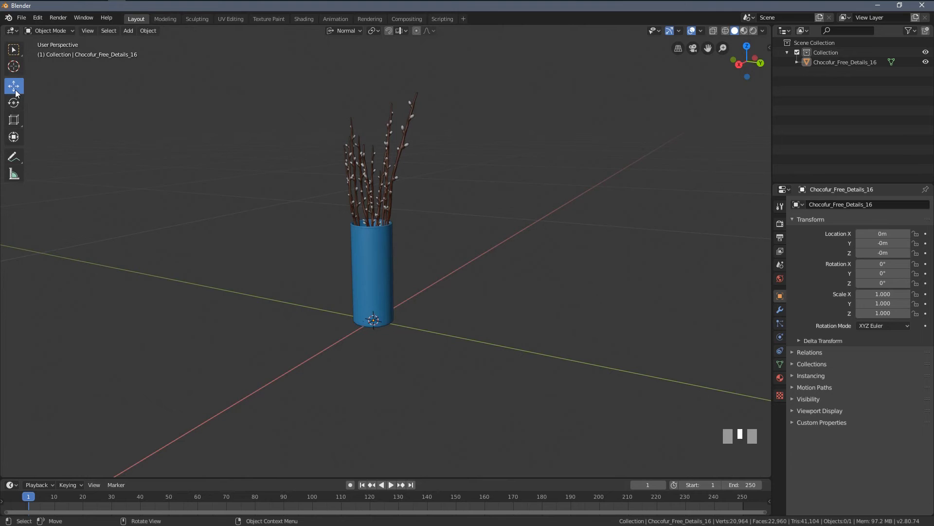
# Step: Select the vase and rotate it to a tilted angle
pyautogui.click(366, 249)
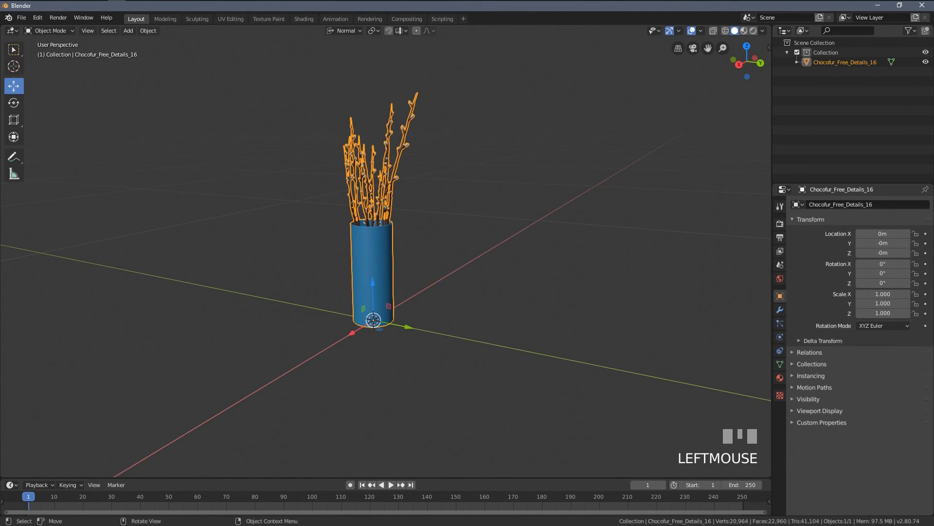
pyautogui.press('r')
pyautogui.click(363, 230)
pyautogui.moveTo(374, 311); pyautogui.dragTo(466, 303, button='middle')
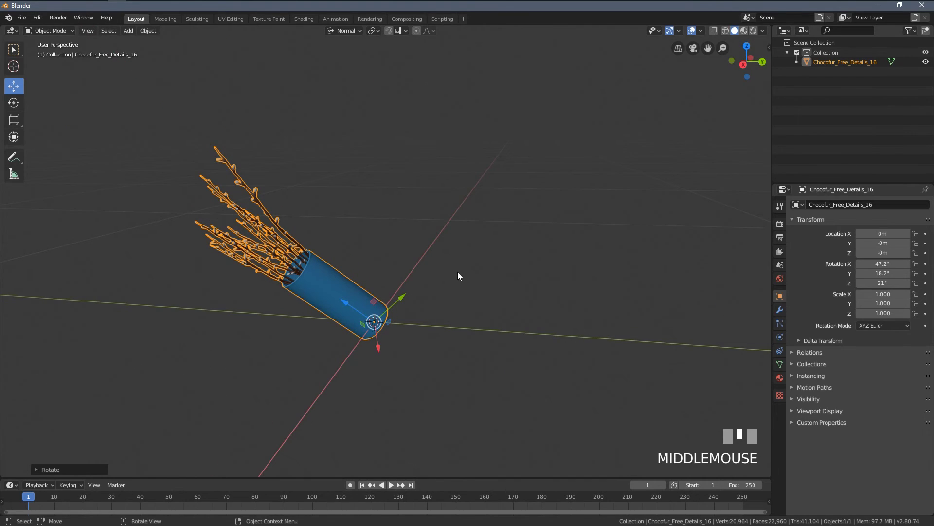
# Step: Trackball-rotate the vase upright, then move it up and right of the origin
pyautogui.press('r')
pyautogui.press('r')
pyautogui.click(509, 222)
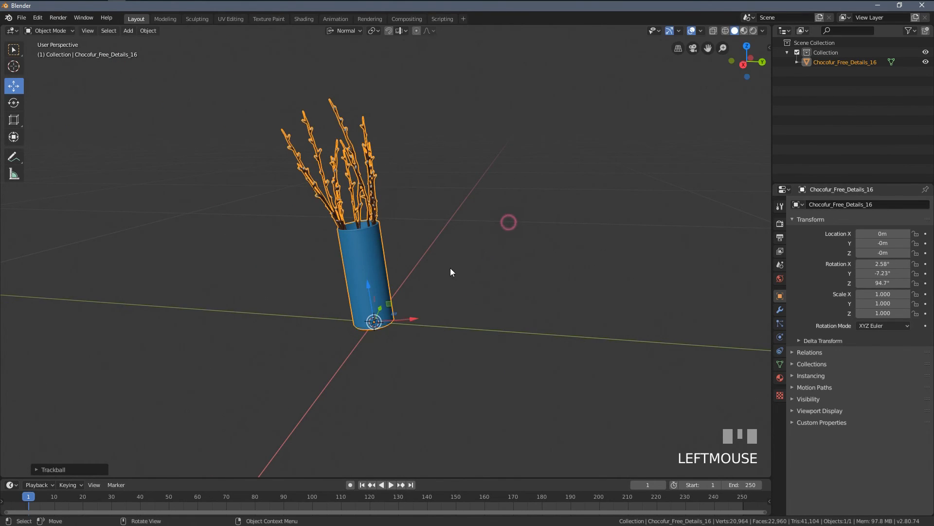
pyautogui.press('g')
pyautogui.click(577, 215)
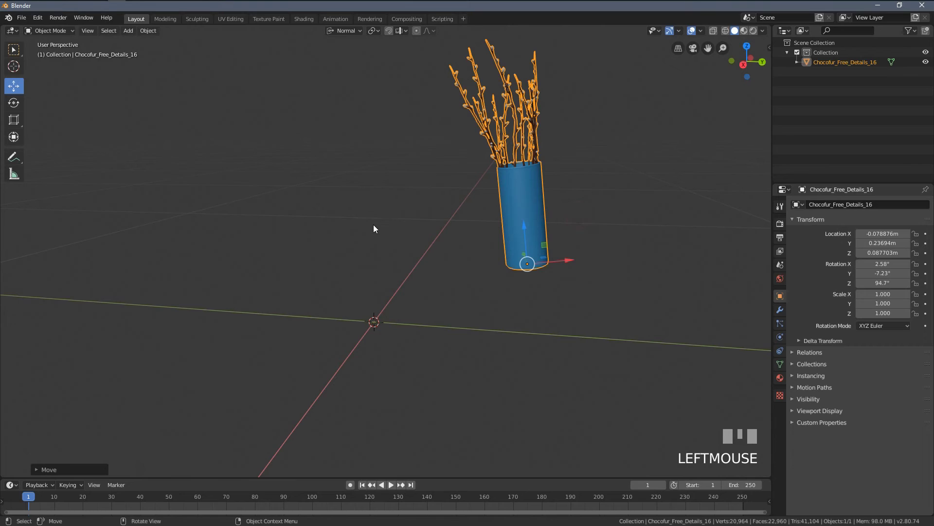
# Step: Make the 3D Cursor the pivot point and rotate the vase around it
pyautogui.press('.')
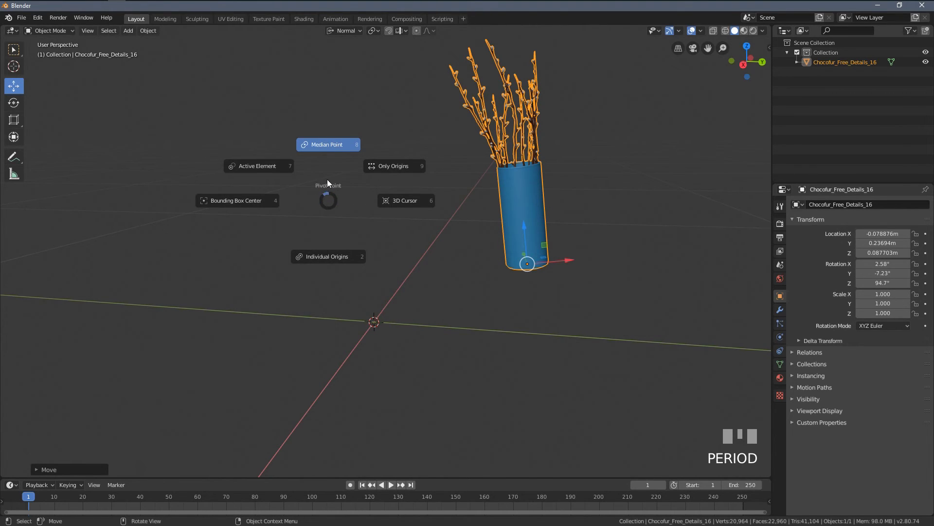
pyautogui.click(394, 202)
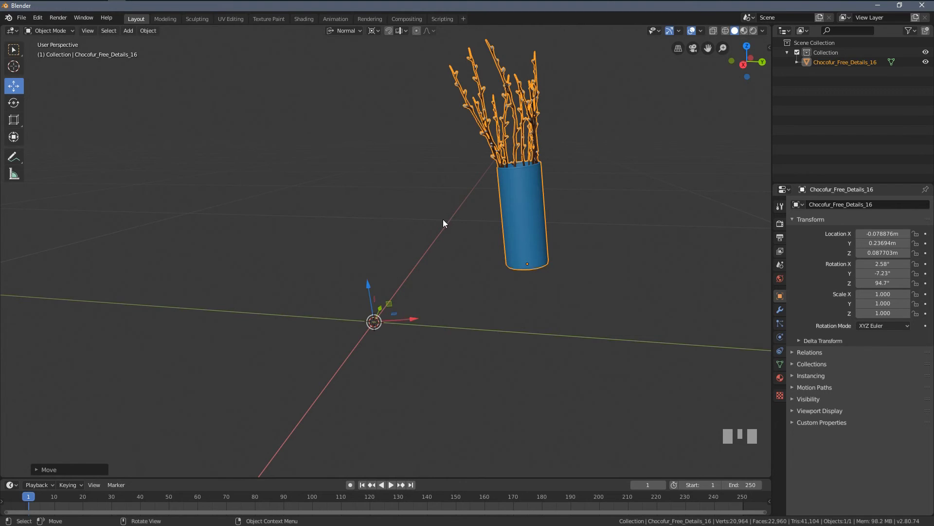
pyautogui.moveTo(443, 219); pyautogui.dragTo(433, 189, button='middle')
pyautogui.scroll(-2, 437, 175)
pyautogui.press('r')
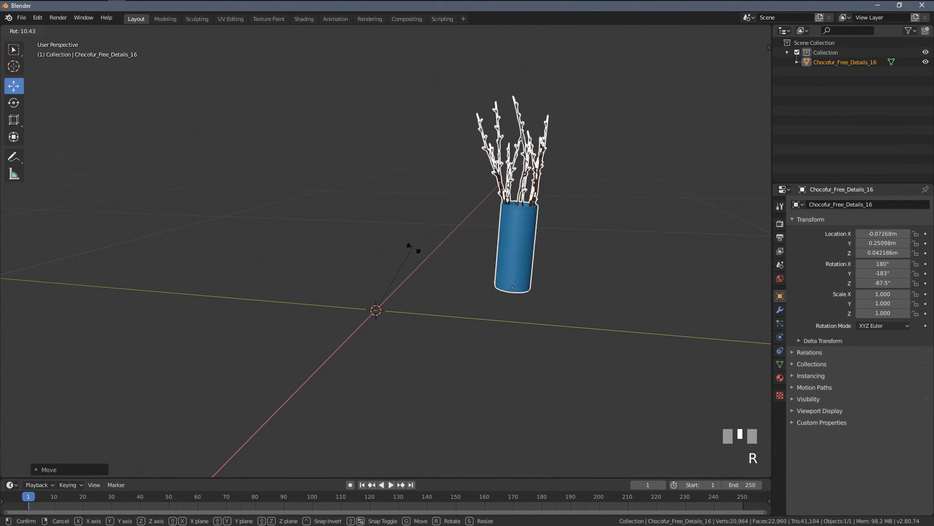
pyautogui.click(408, 238)
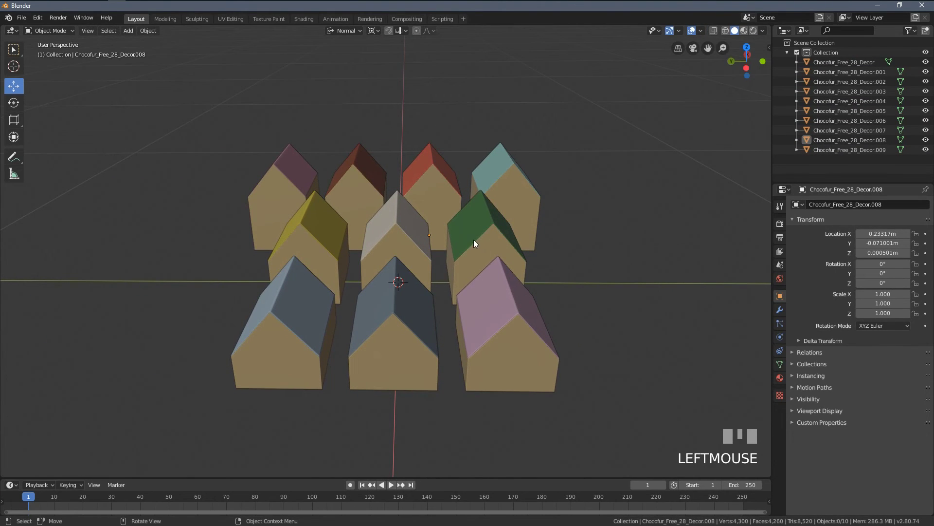
# Step: Switch the viewport to Look Dev shading and orbit around the textured houses
pyautogui.moveTo(474, 239); pyautogui.dragTo(515, 248, button='middle')
pyautogui.press('z')
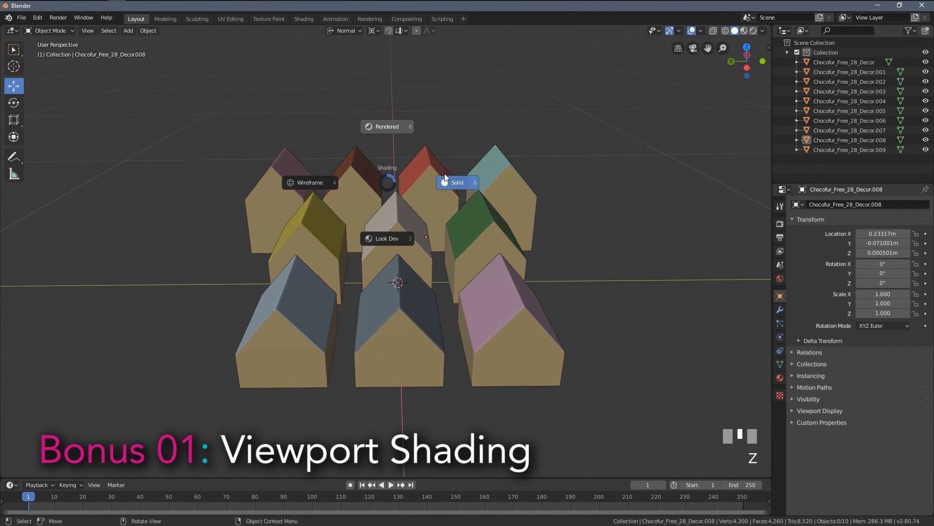
pyautogui.click(382, 239)
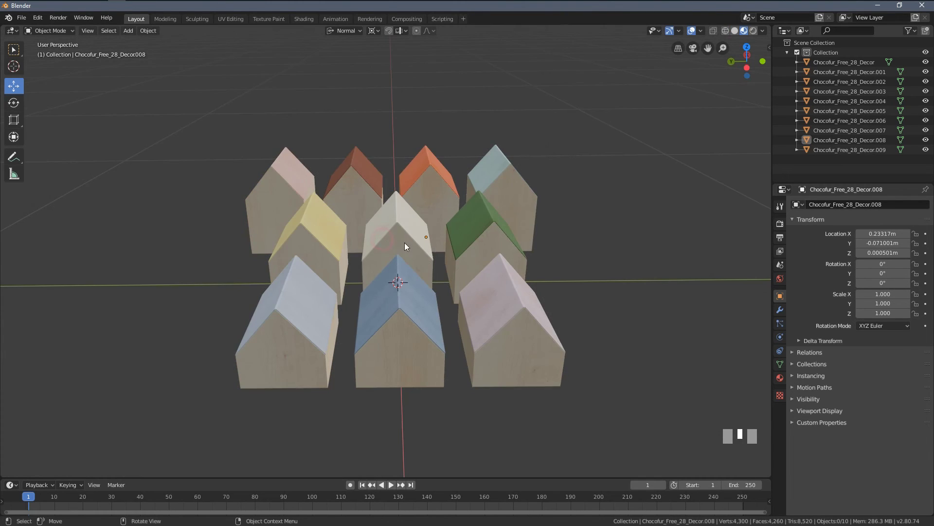
pyautogui.moveTo(404, 242); pyautogui.dragTo(353, 239, button='middle')
pyautogui.scroll(4, 463, 271)
pyautogui.moveTo(463, 270); pyautogui.dragTo(397, 247, button='middle')
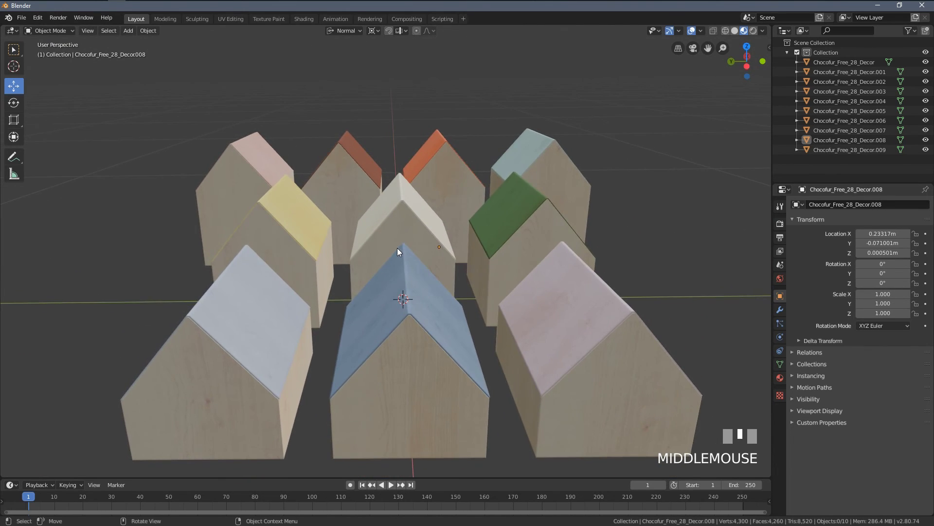
pyautogui.scroll(-3, 397, 247)
# Step: Show the Render Properties and the render engine list, keeping Eevee
pyautogui.click(780, 224)
pyautogui.click(883, 205)
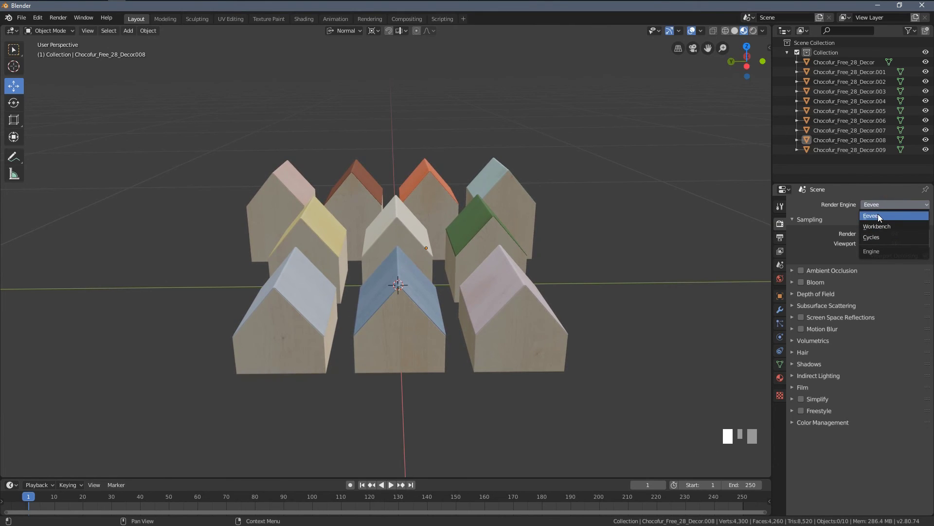
pyautogui.press('Escape')
pyautogui.moveTo(632, 238); pyautogui.dragTo(586, 250, button='middle')
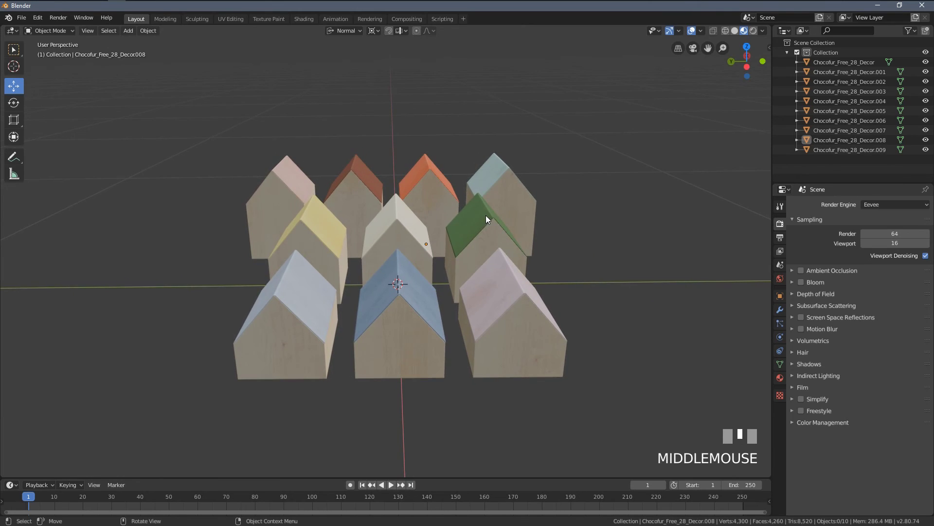
# Step: Cycle the shading through Wireframe, Solid and Rendered, ending back in Solid
pyautogui.press('z')
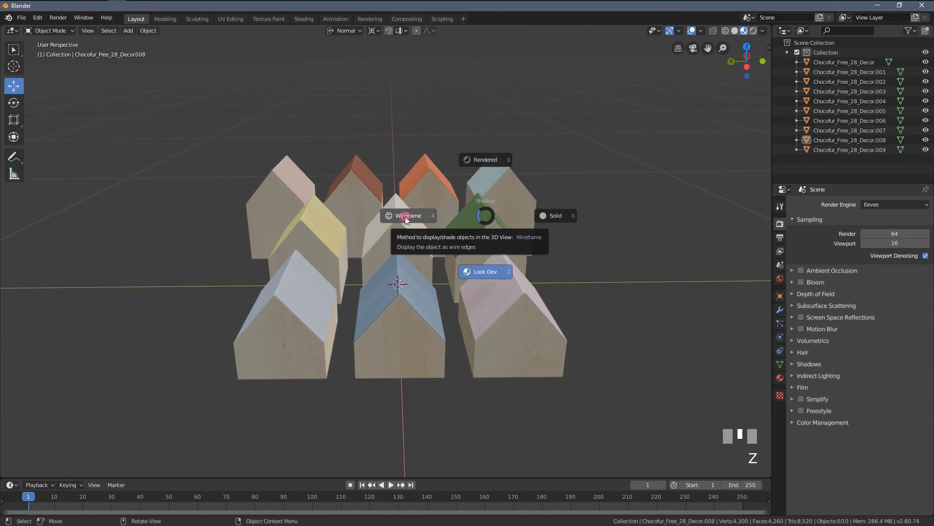
pyautogui.click(406, 218)
pyautogui.moveTo(401, 216); pyautogui.dragTo(398, 214, button='middle')
pyautogui.press('z')
pyautogui.click(448, 214)
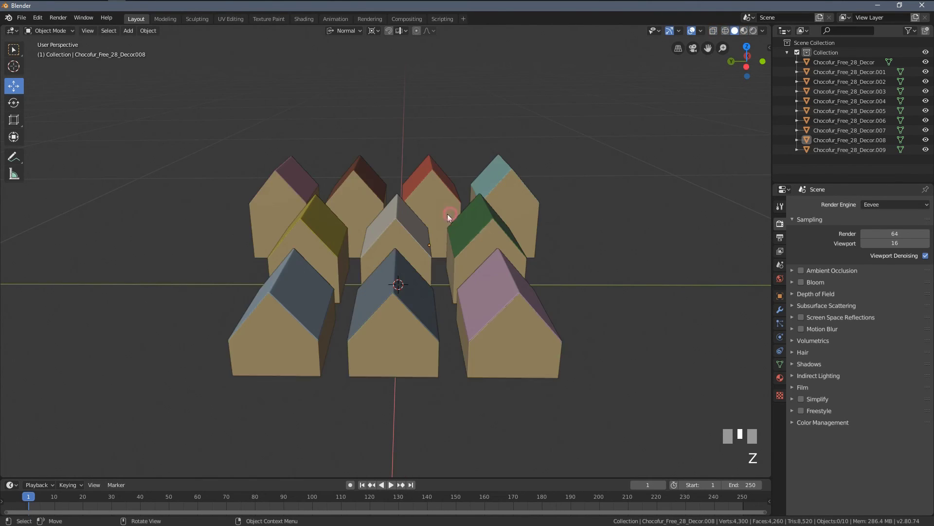
pyautogui.press('z')
pyautogui.click(416, 177)
pyautogui.press('z')
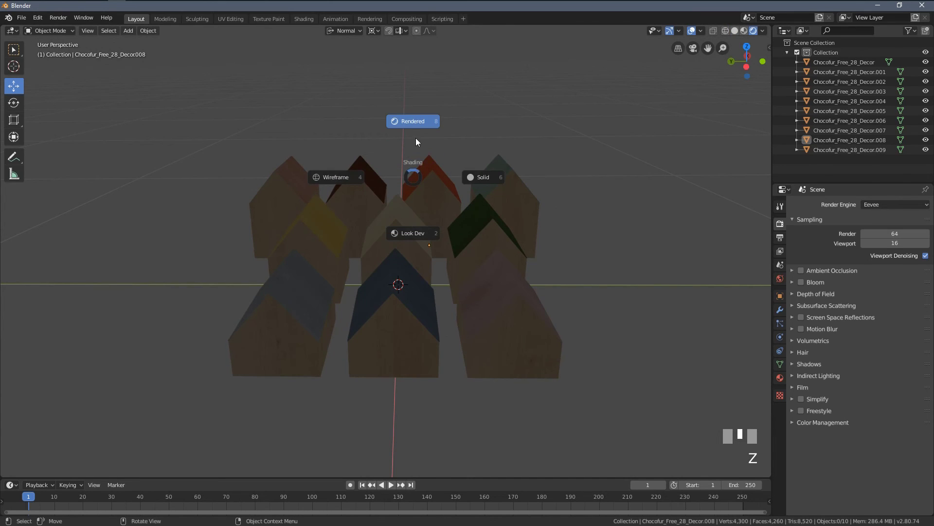
pyautogui.click(409, 125)
pyautogui.press('z')
pyautogui.click(367, 254)
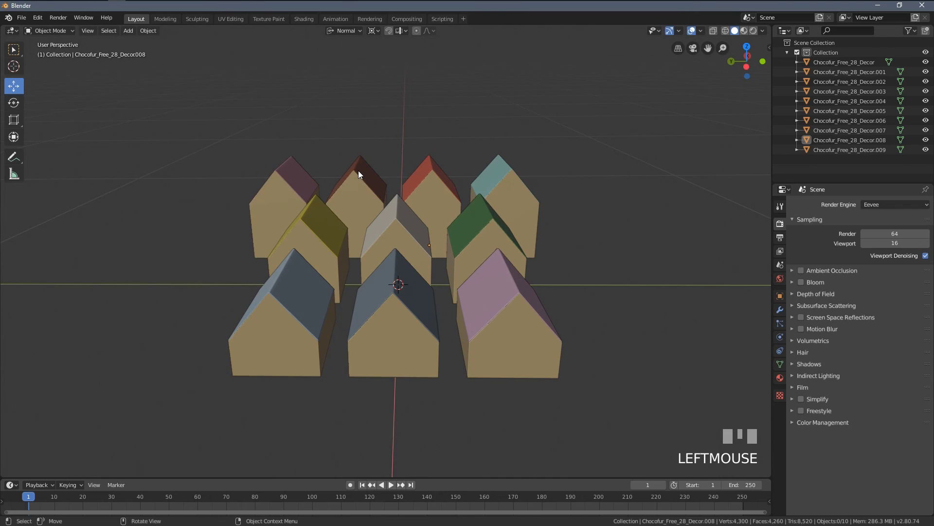
# Step: Show the Shift+Space tool menu, toggle the toolbar with T, and select the dark-roofed back house
pyautogui.hotkey('shift', 'space')
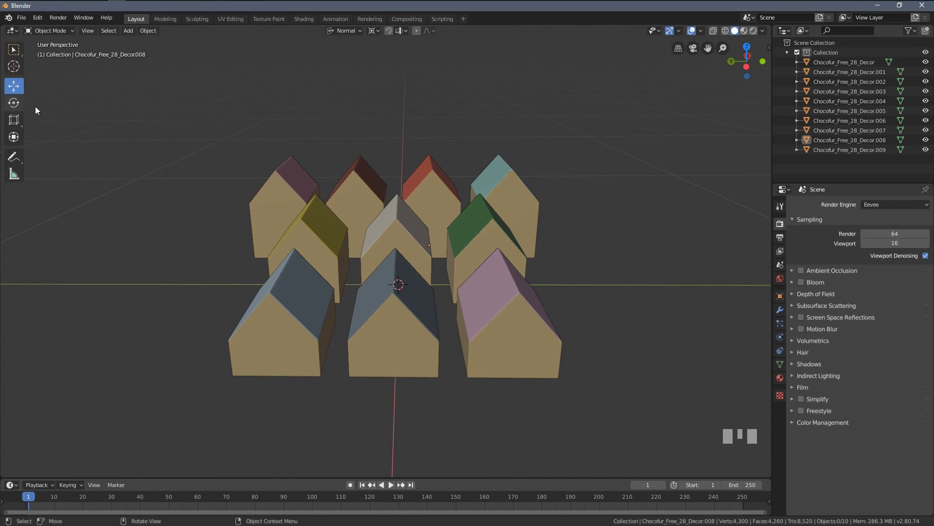
pyautogui.press('t')
pyautogui.press('t')
pyautogui.click(353, 183)
pyautogui.moveTo(417, 164)
pyautogui.mouseDown(button='middle')
pyautogui.moveTo(437, 167)
pyautogui.moveTo(413, 153)
pyautogui.mouseUp(button='middle')
# Step: Enter Edit Mode on the house and widen the toolbar so tool names appear
pyautogui.press('Tab')
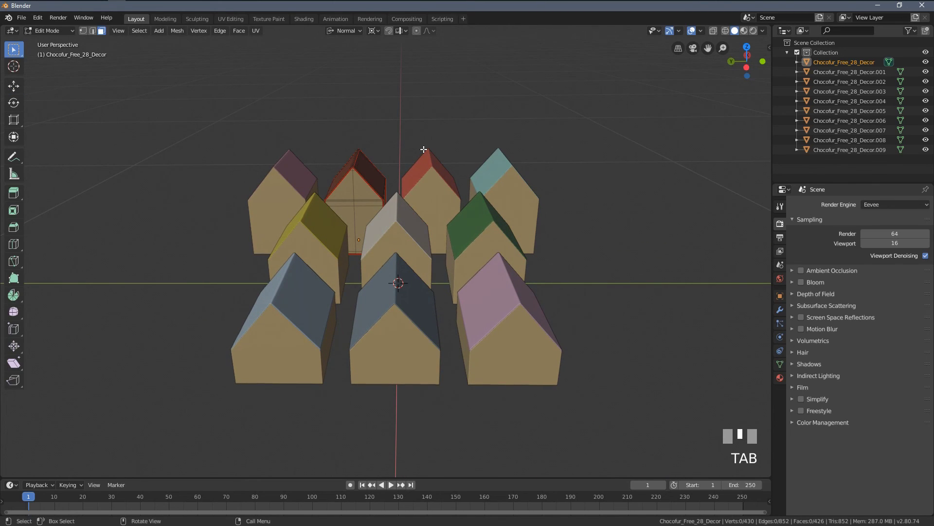
pyautogui.hotkey('shift', 'space')
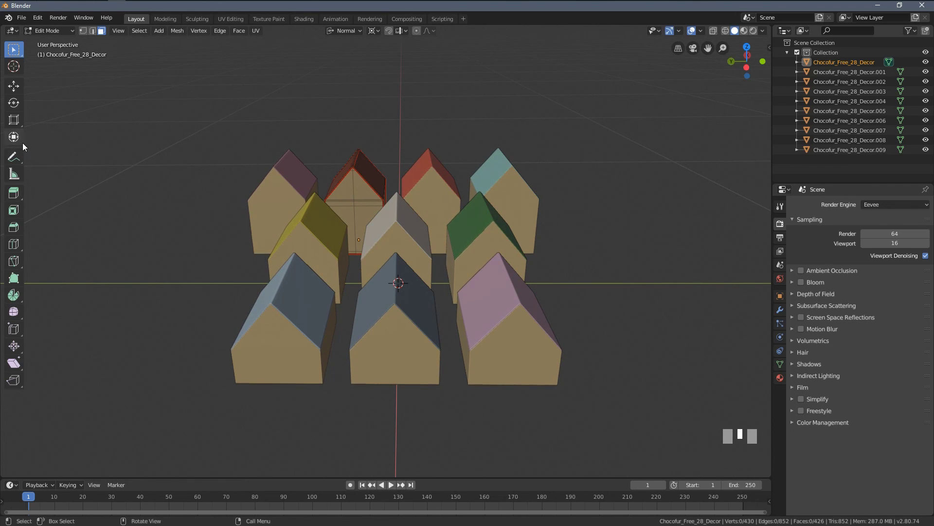
pyautogui.moveTo(28, 142); pyautogui.dragTo(104, 156)
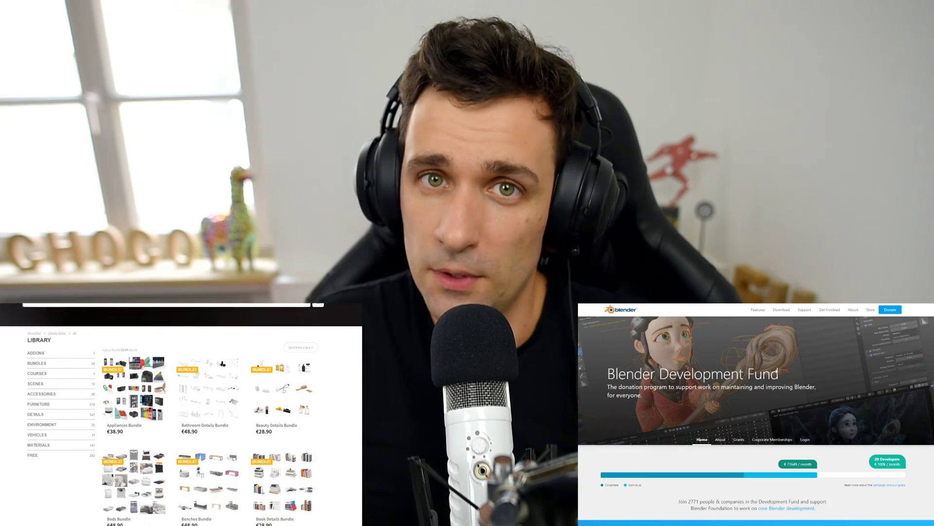
pyautogui.scroll(-5, 788, 389)
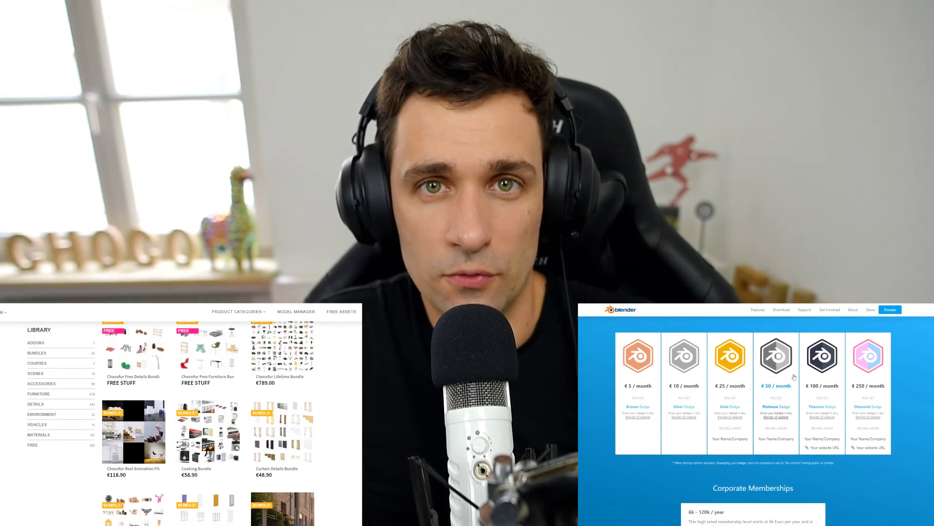
pyautogui.scroll(1, 818, 428)
pyautogui.scroll(-3, 817, 427)
pyautogui.scroll(-5, 181, 418)
pyautogui.scroll(8, 788, 399)
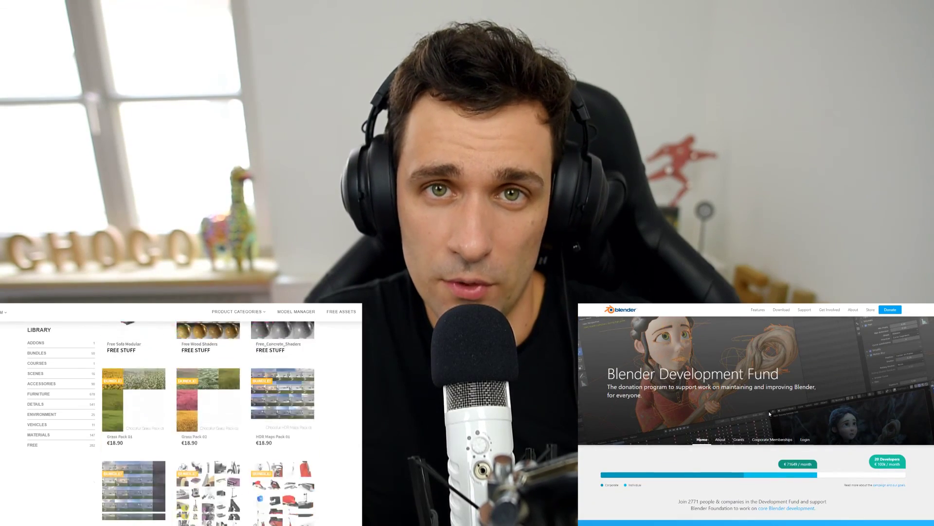